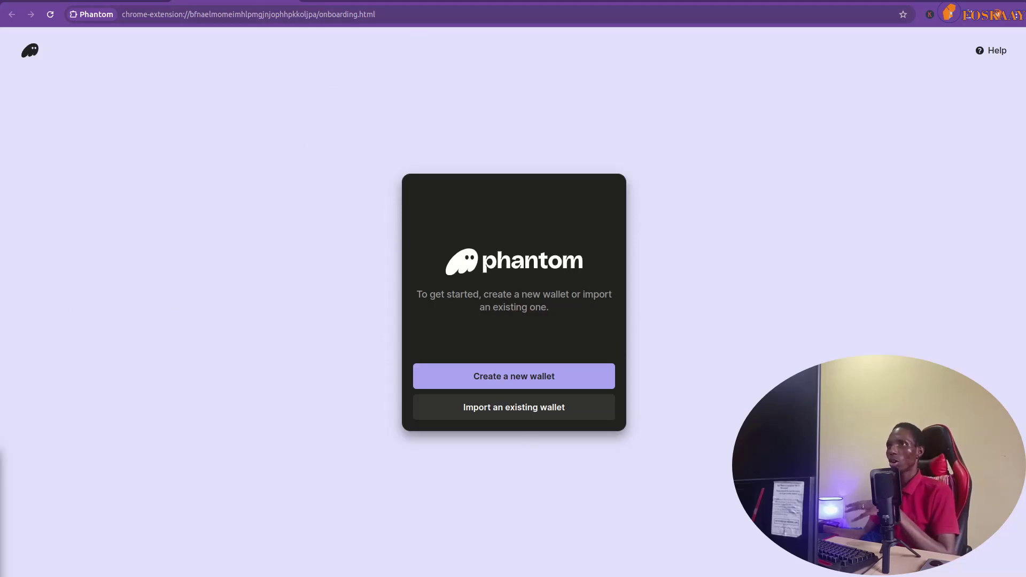
- Load exploreweb3.xyz/projects/phantom in a new browser tab
{"action": "key", "text": "ctrl+t"}
{"action": "type", "text": "e"}
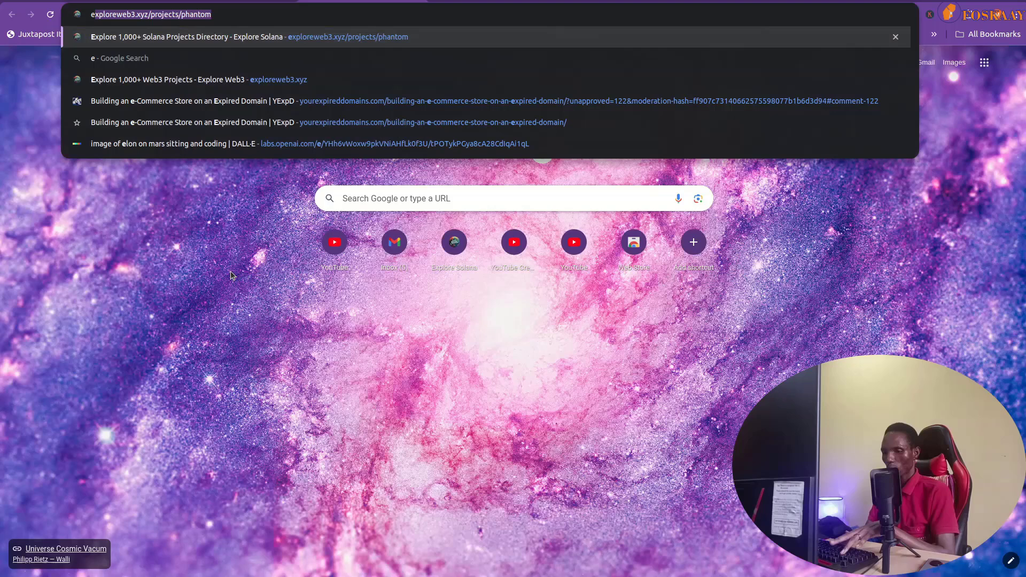
{"action": "type", "text": "xplore"}
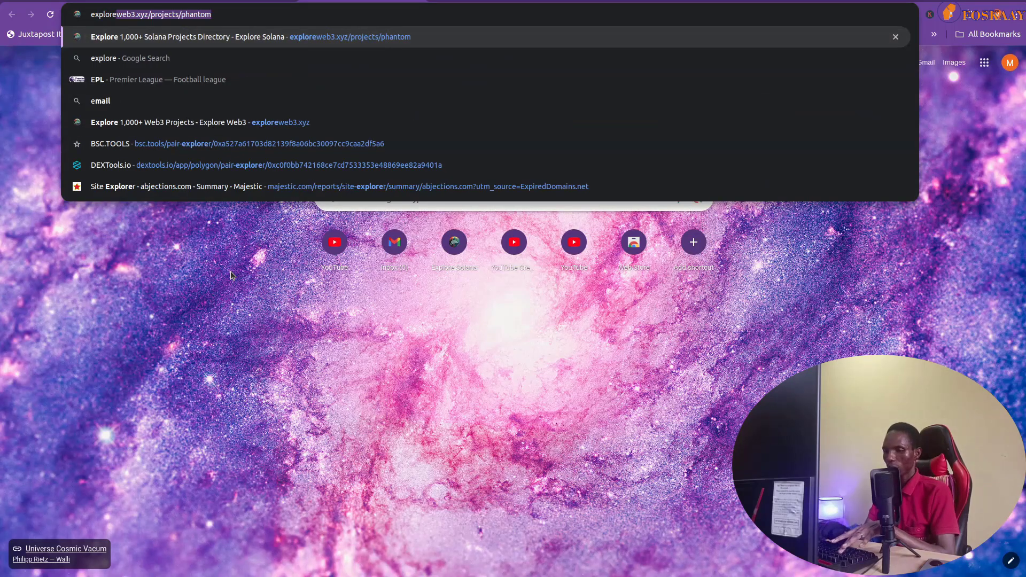
{"action": "key", "text": "BackSpace"}
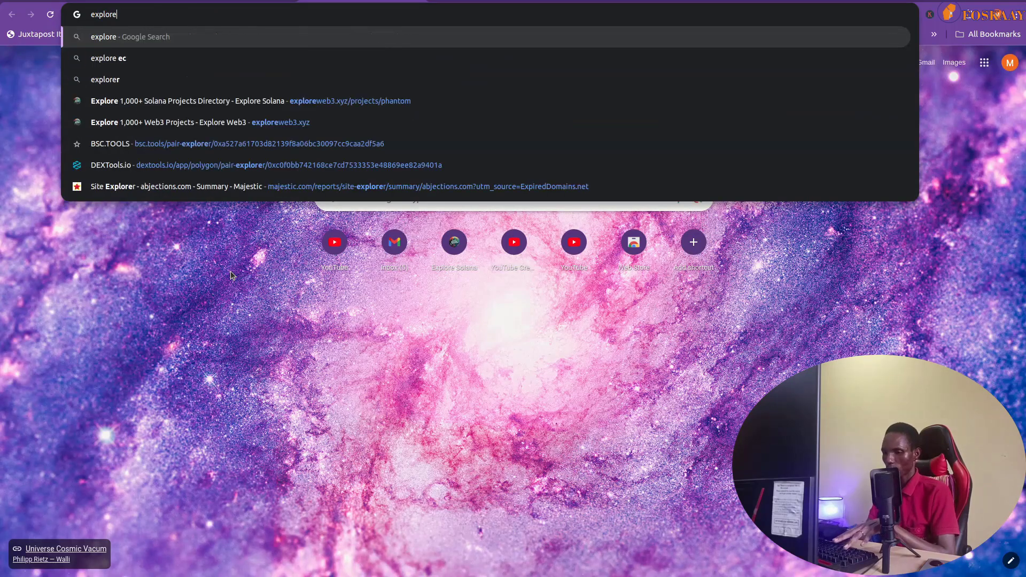
{"action": "type", "text": "web3"}
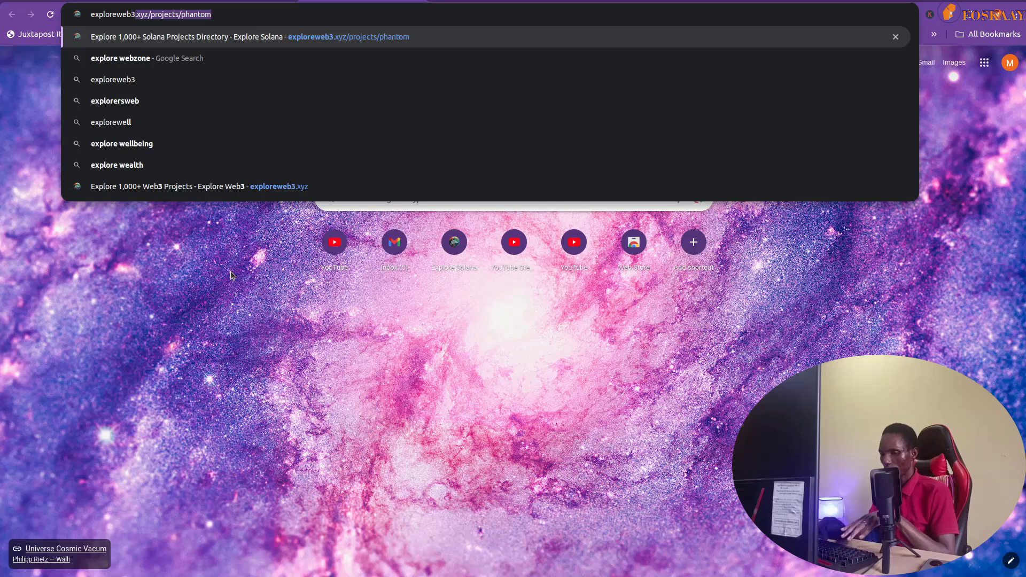
{"action": "type", "text": ".xyz"}
{"action": "key", "text": "Return"}
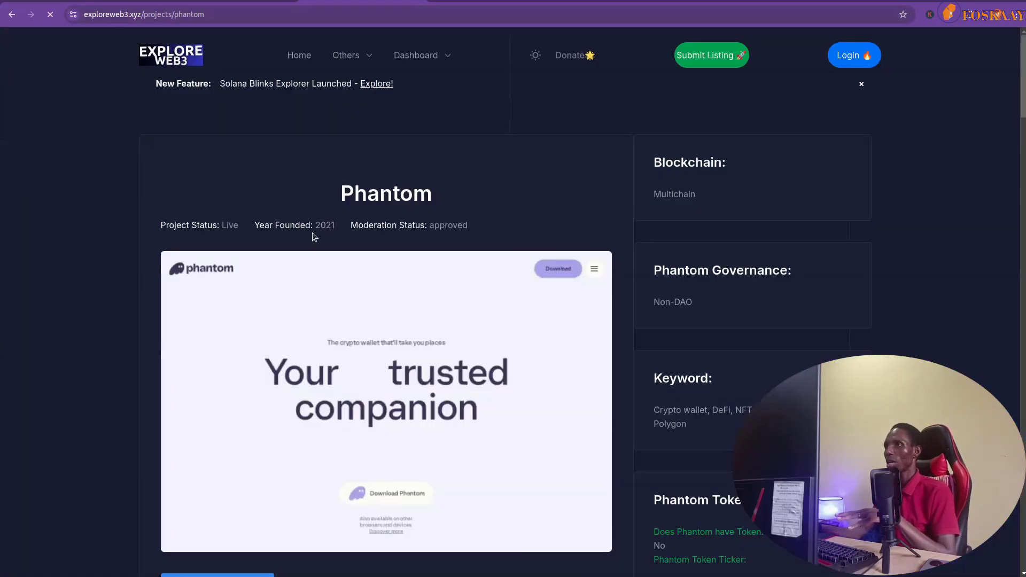
{"action": "scroll", "coordinate": [449, 397], "scroll_direction": "down", "scroll_amount": 1}
{"action": "scroll", "coordinate": [449, 397], "scroll_direction": "down", "scroll_amount": 3}
{"action": "scroll", "coordinate": [447, 381], "scroll_direction": "down", "scroll_amount": 4}
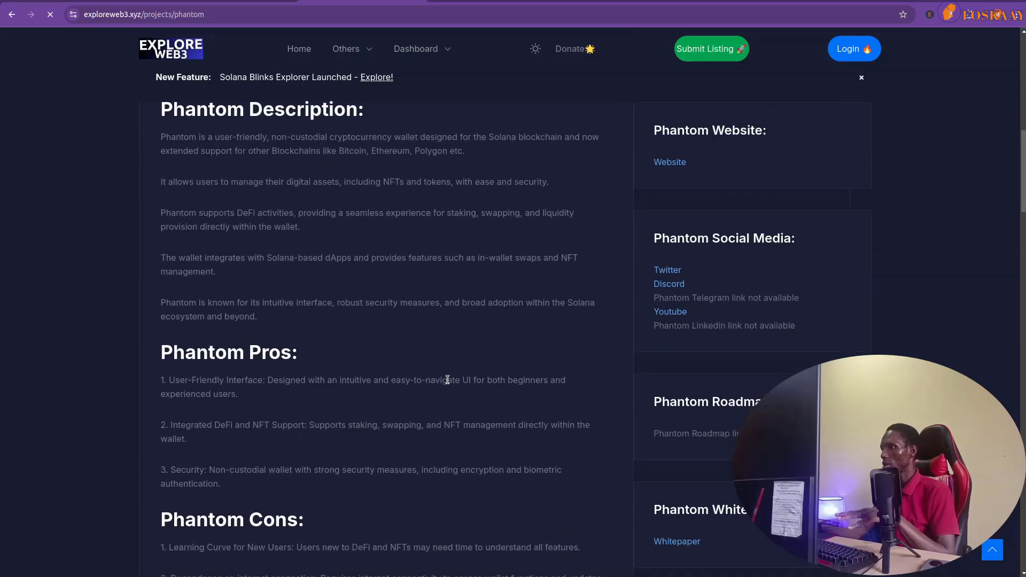
- Open Phantom's official homepage from the project page's Website link, going back once and reopening it
{"action": "left_click", "coordinate": [670, 163]}
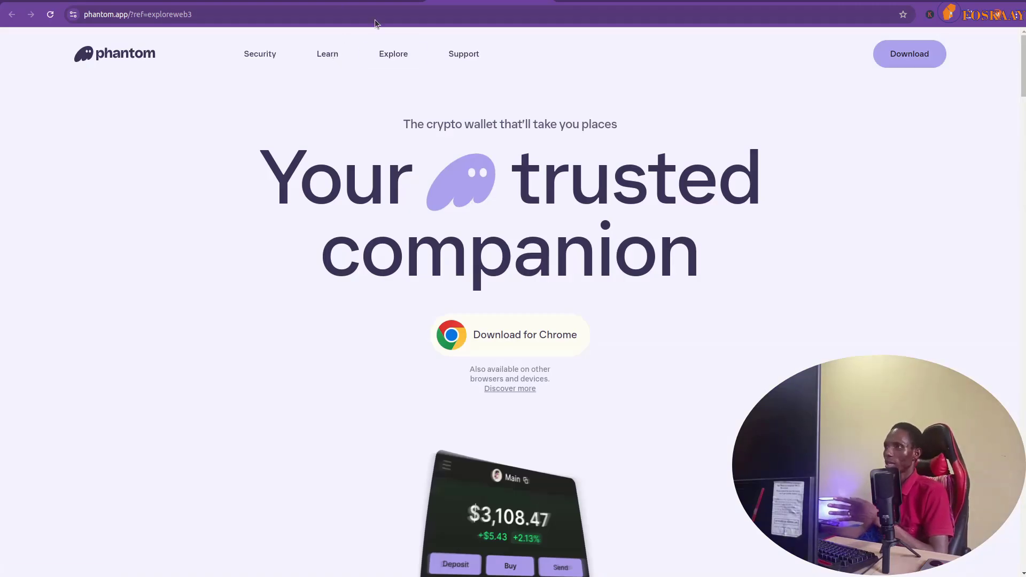
{"action": "left_click", "coordinate": [367, 8]}
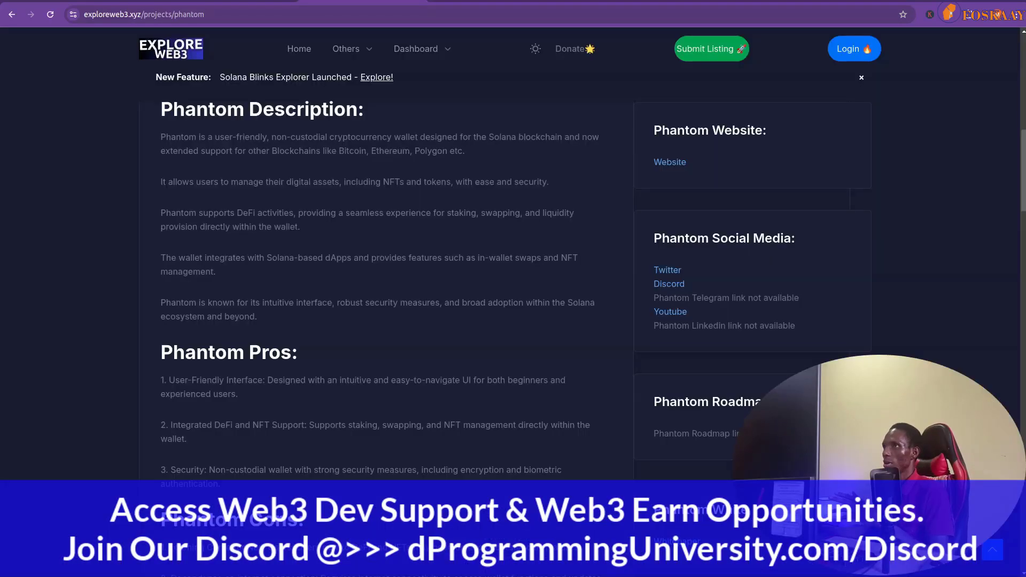
{"action": "scroll", "coordinate": [670, 401], "scroll_direction": "down", "scroll_amount": 5}
{"action": "scroll", "coordinate": [671, 401], "scroll_direction": "down", "scroll_amount": 4}
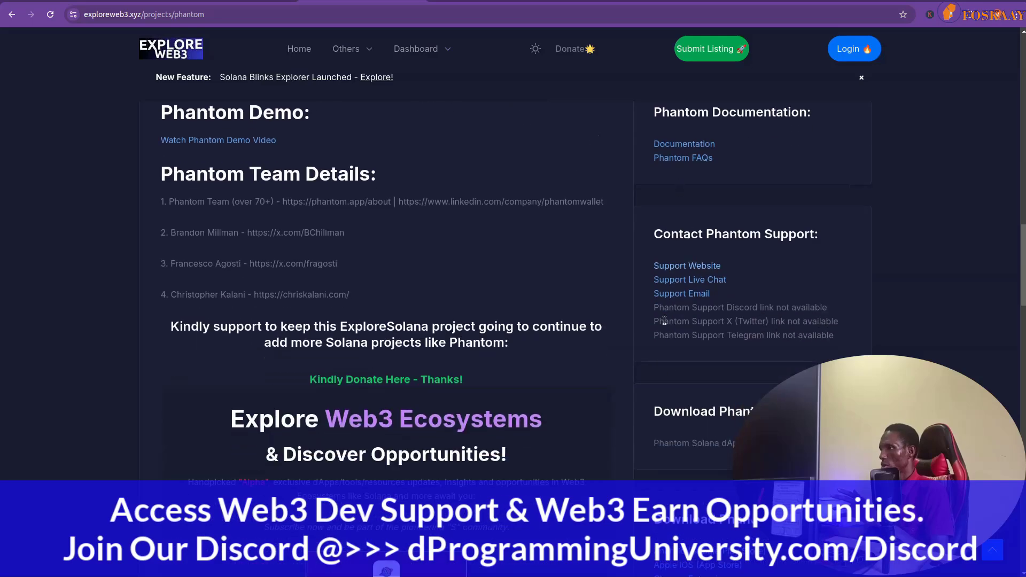
{"action": "scroll", "coordinate": [679, 303], "scroll_direction": "down", "scroll_amount": 3}
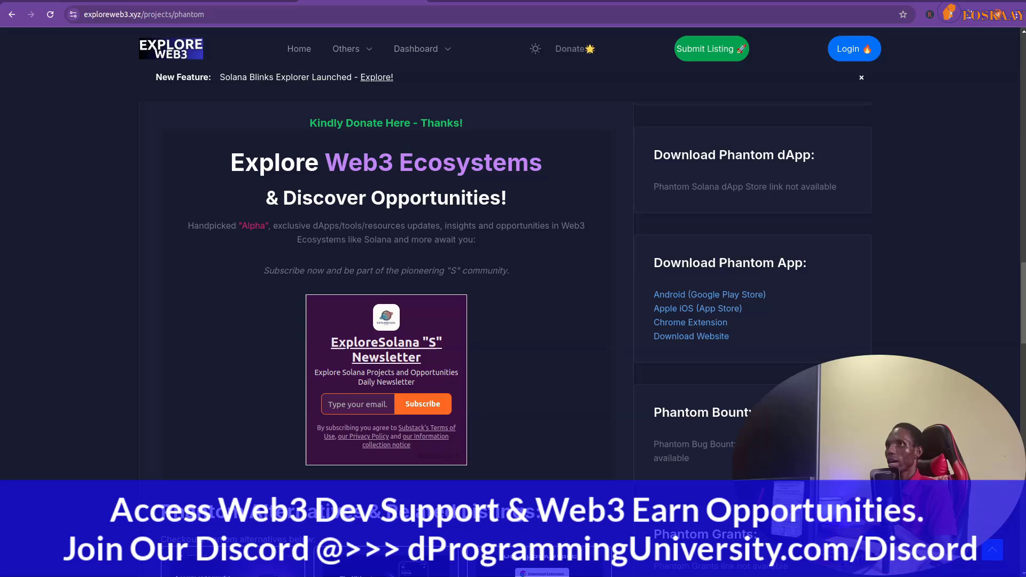
{"action": "scroll", "coordinate": [228, 115], "scroll_direction": "up", "scroll_amount": 2}
{"action": "scroll", "coordinate": [229, 115], "scroll_direction": "up", "scroll_amount": 8}
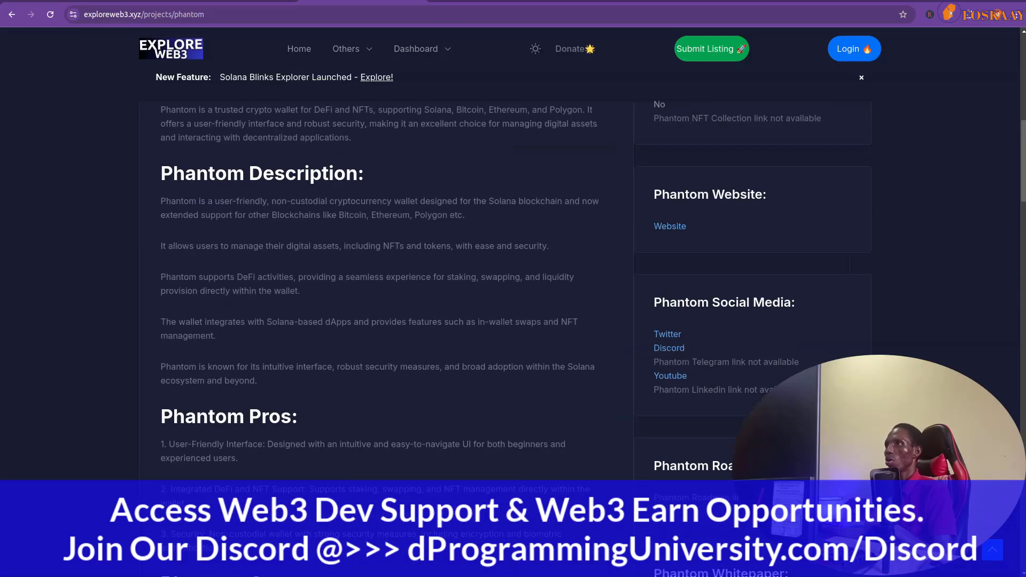
{"action": "left_click", "coordinate": [670, 226]}
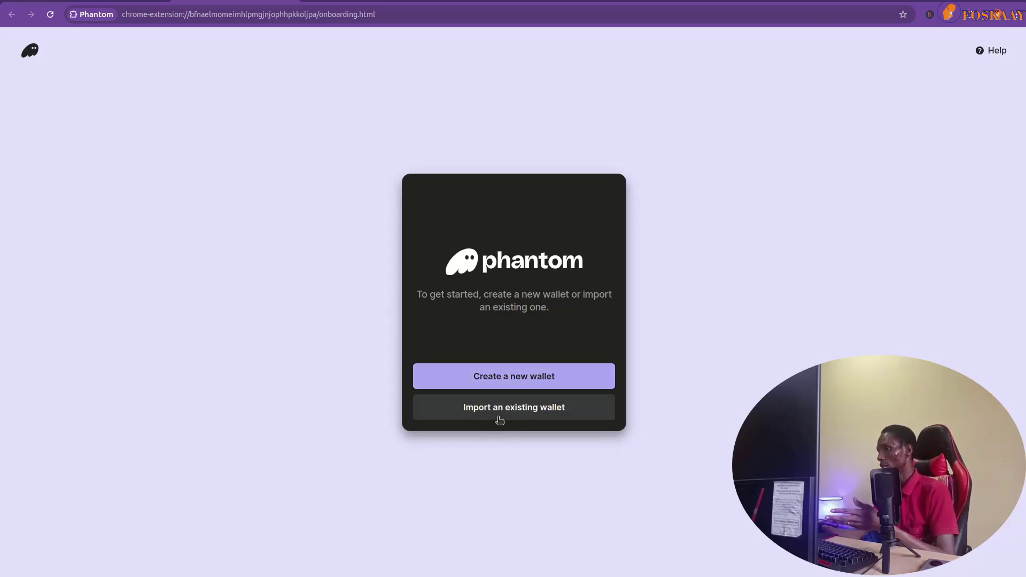
- Start creating a new wallet and enter its password, retyping after mistakes
{"action": "left_click", "coordinate": [504, 388]}
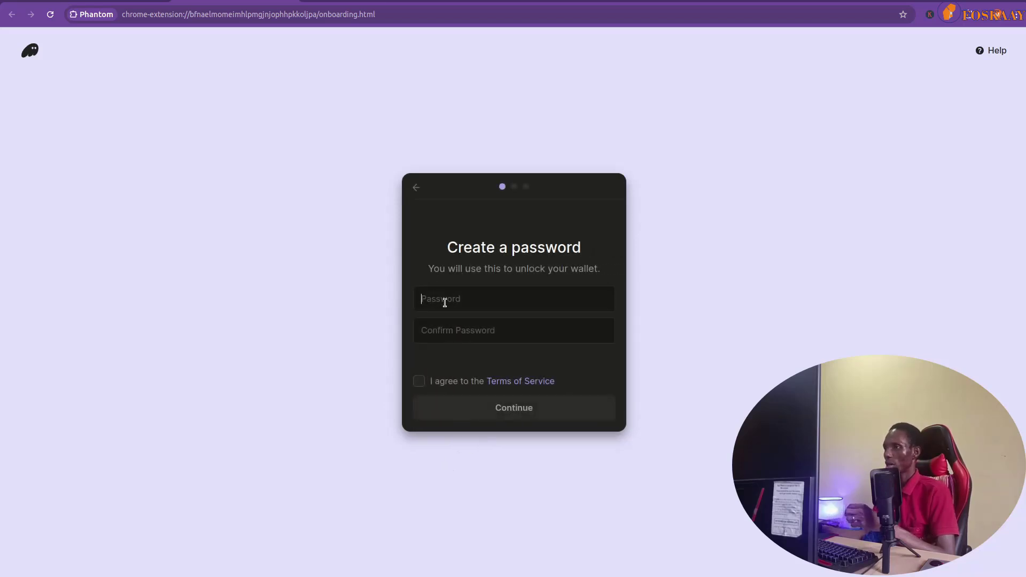
{"action": "type", "text": "a"}
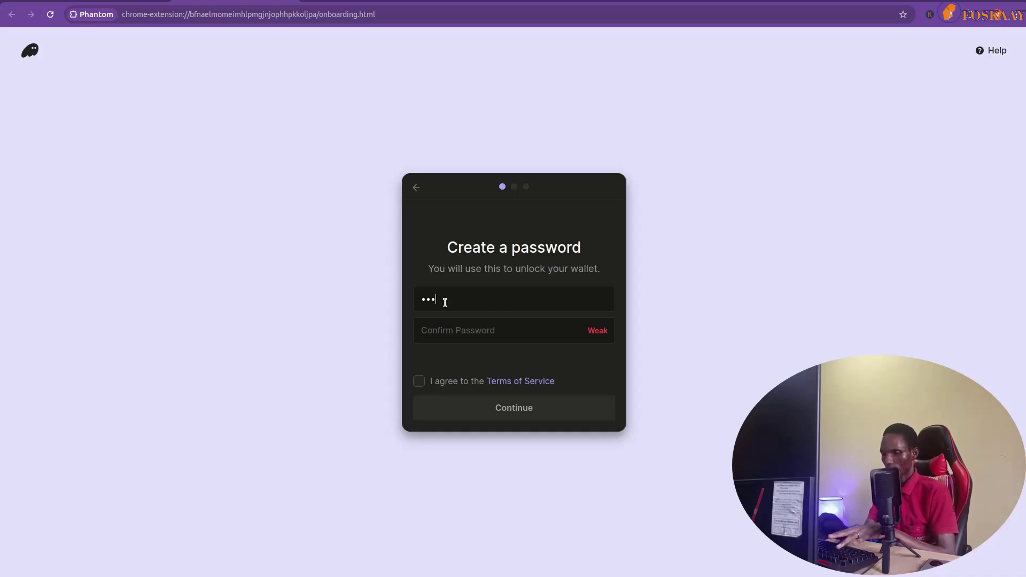
{"action": "key", "text": "BackSpace"}
{"action": "key", "text": "BackSpace"}
{"action": "type", "text": "a"}
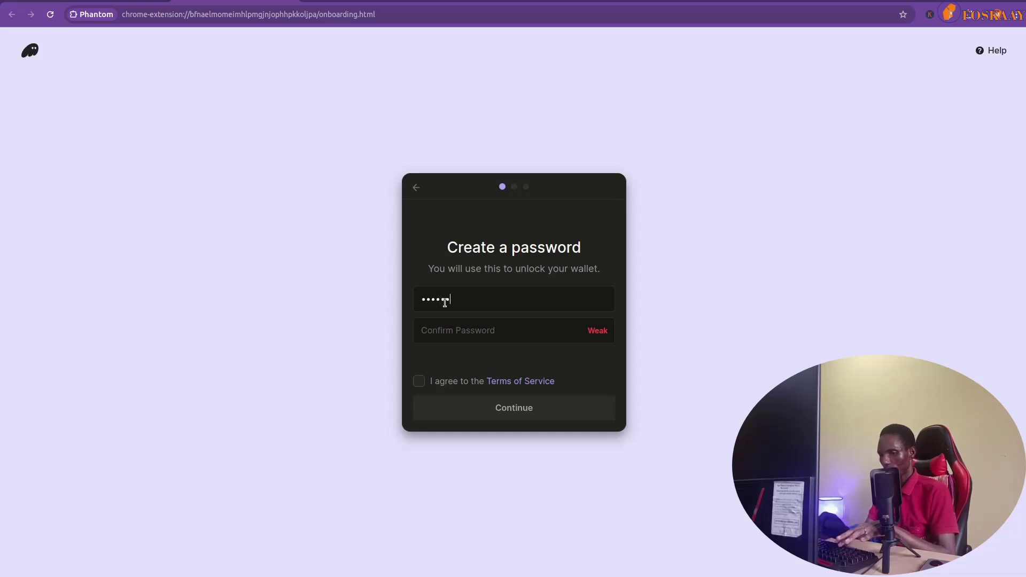
{"action": "key", "text": "BackSpace"}
{"action": "key", "text": "BackSpace"}
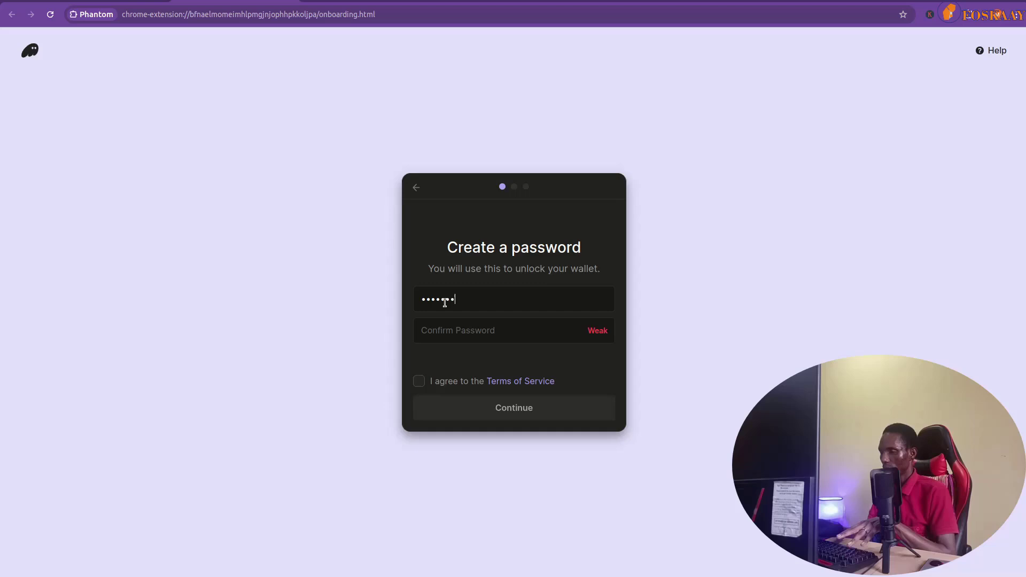
{"action": "key", "text": "BackSpace"}
{"action": "key", "text": "BackSpace"}
{"action": "key", "text": "BackSpace"}
{"action": "key", "text": "BackSpace"}
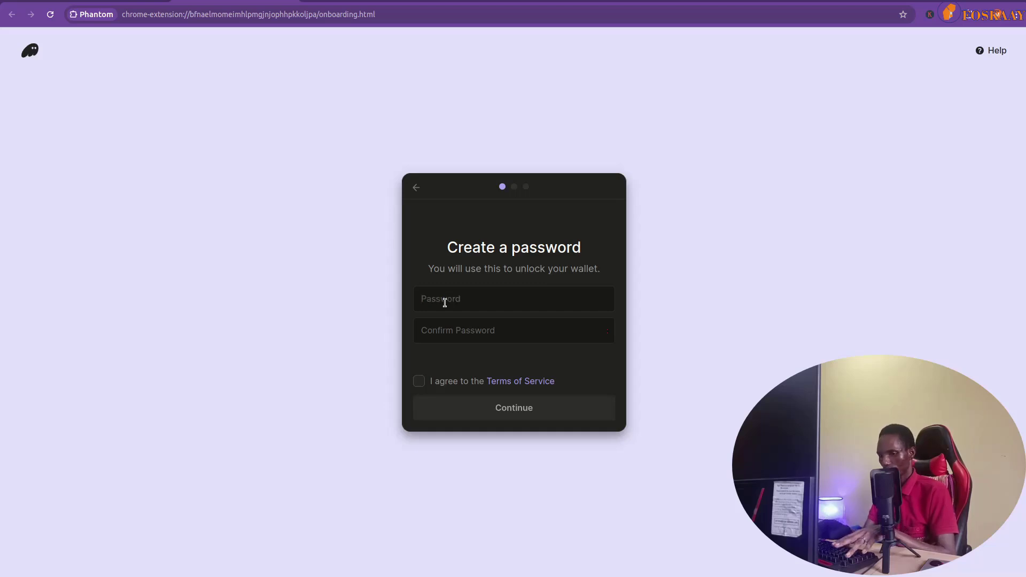
{"action": "type", "text": "a"}
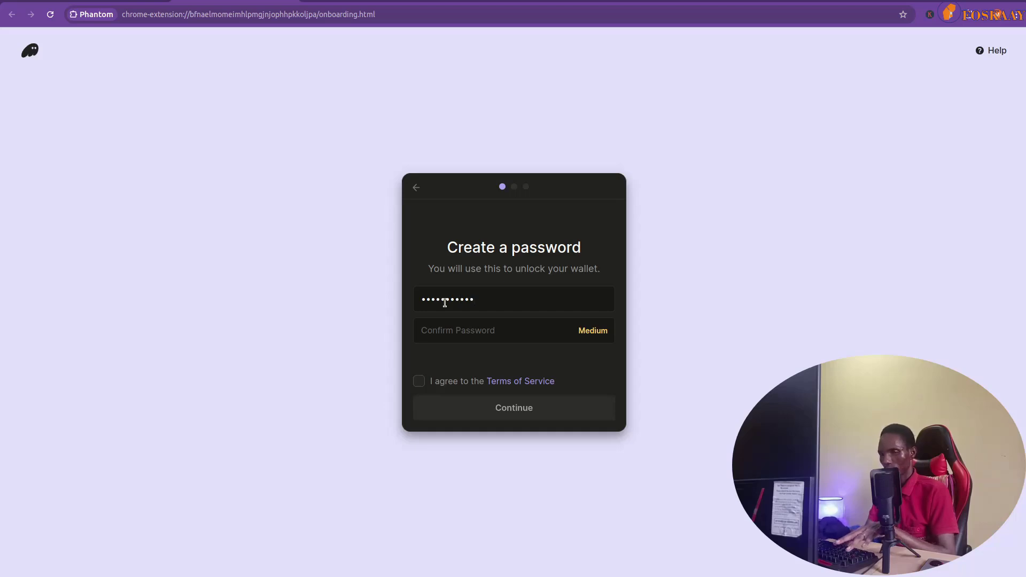
- Confirm the password, accept the Terms of Service, and submit
{"action": "key", "text": "Tab"}
{"action": "type", "text": "a"}
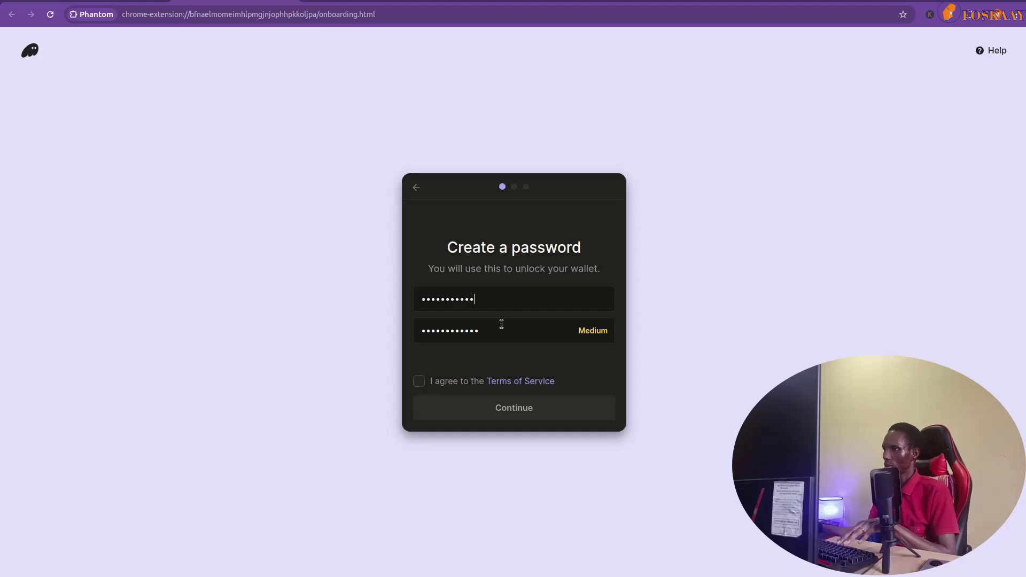
{"action": "key", "text": "BackSpace"}
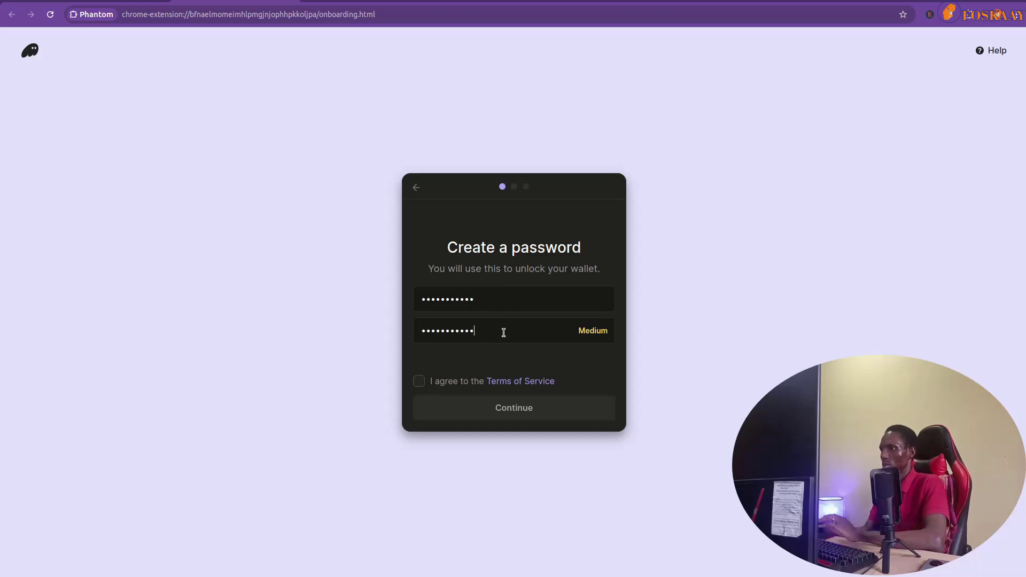
{"action": "left_click", "coordinate": [417, 380]}
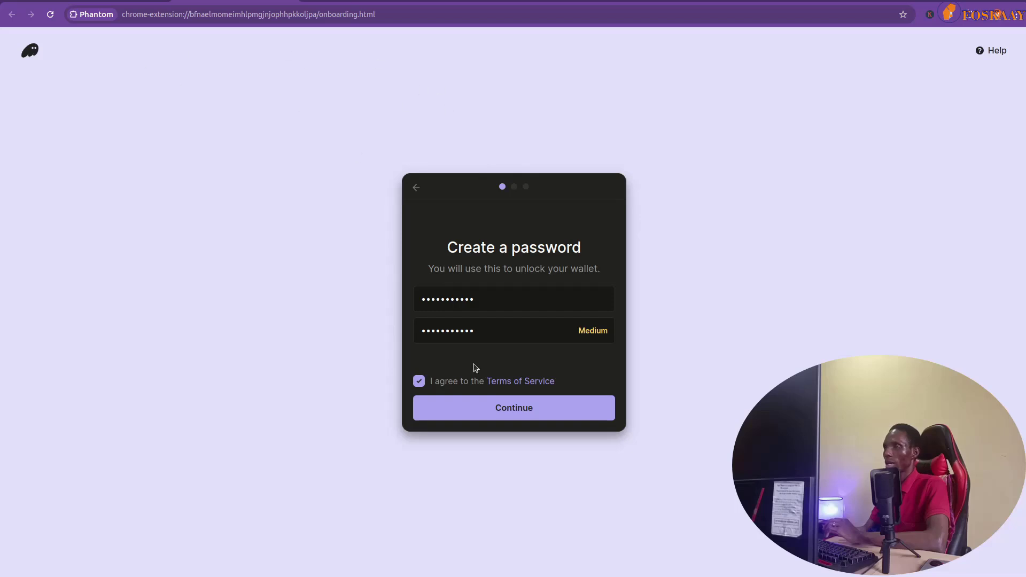
{"action": "left_click", "coordinate": [497, 412]}
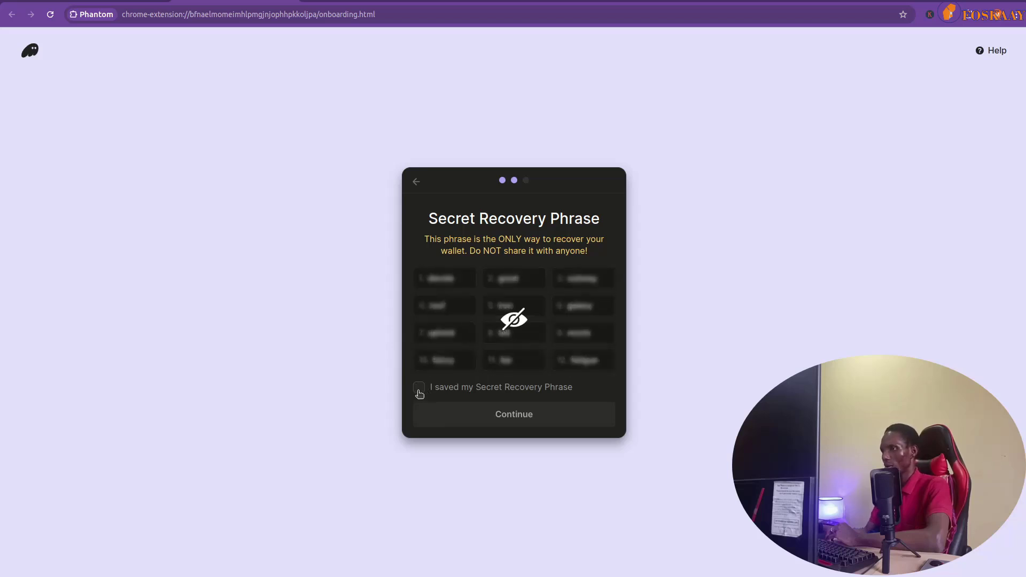
- Mark 'I saved my Secret Recovery Phrase' and continue to the You're all done! screen
{"action": "left_click", "coordinate": [420, 394]}
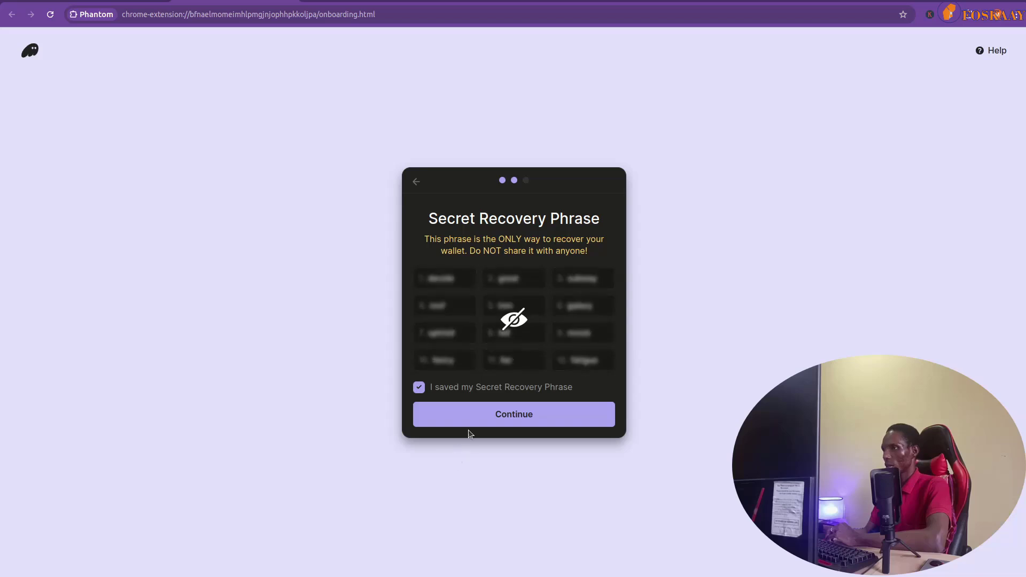
{"action": "left_click", "coordinate": [505, 416]}
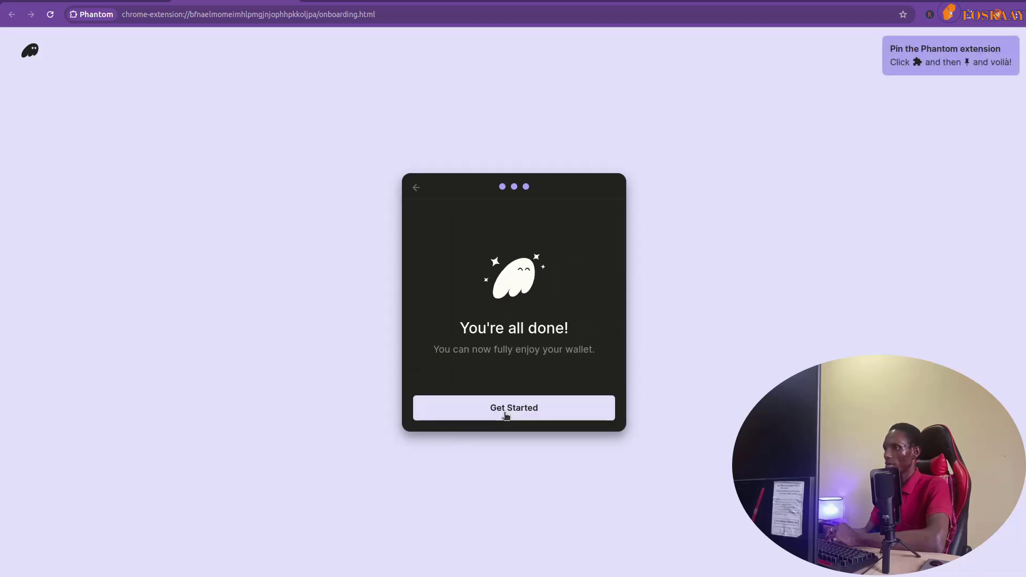
- Close the setup page, open Phantom in the browser side panel, and widen the panel
{"action": "left_click", "coordinate": [505, 415]}
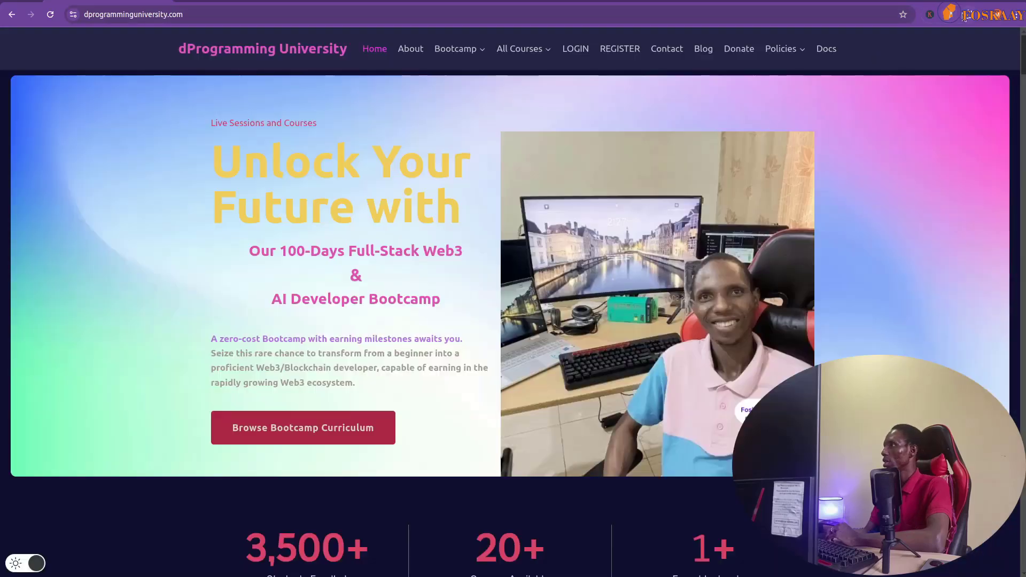
{"action": "left_click", "coordinate": [967, 15]}
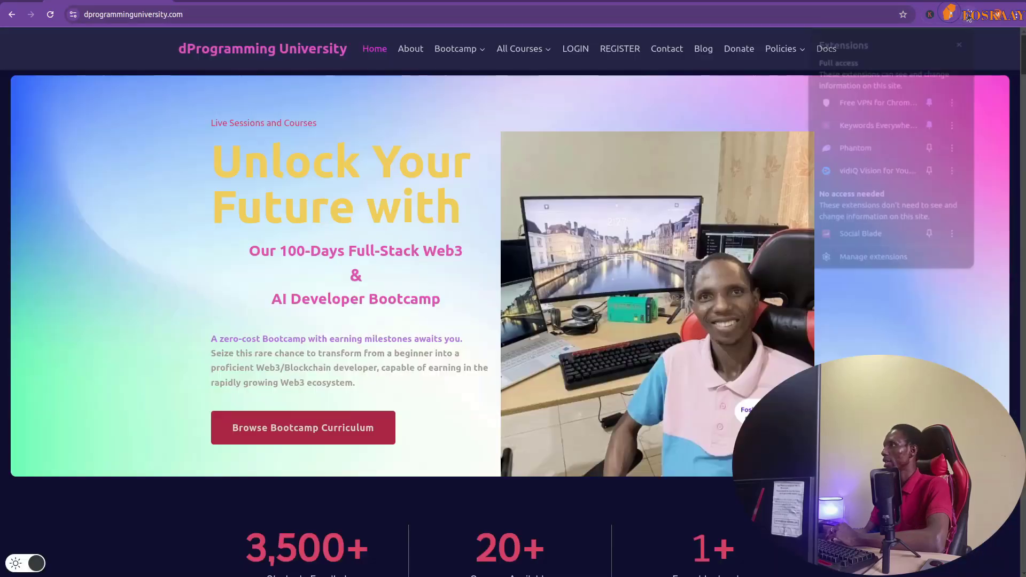
{"action": "left_click", "coordinate": [842, 146]}
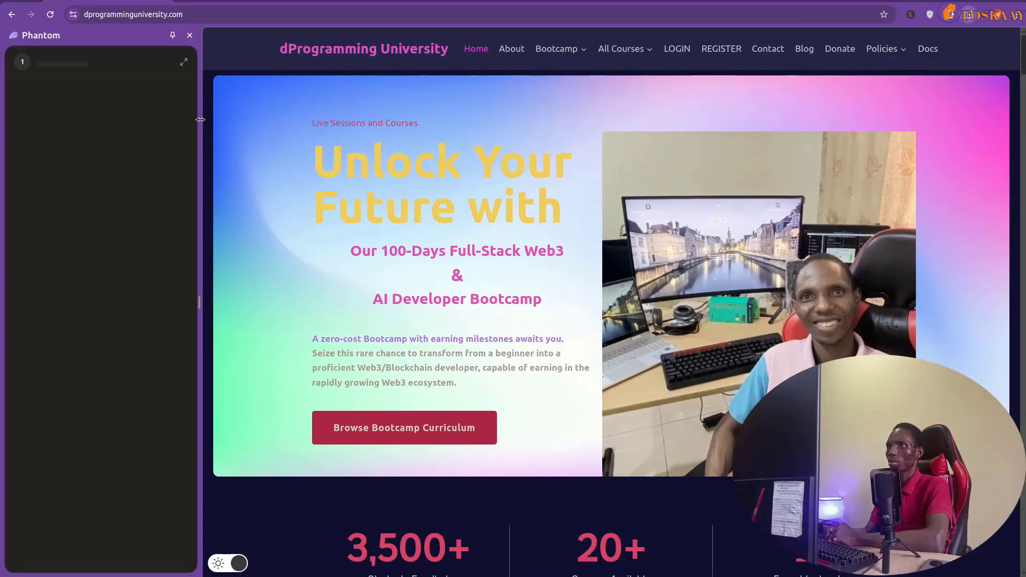
{"action": "left_click_drag", "start_coordinate": [201, 128], "coordinate": [367, 127]}
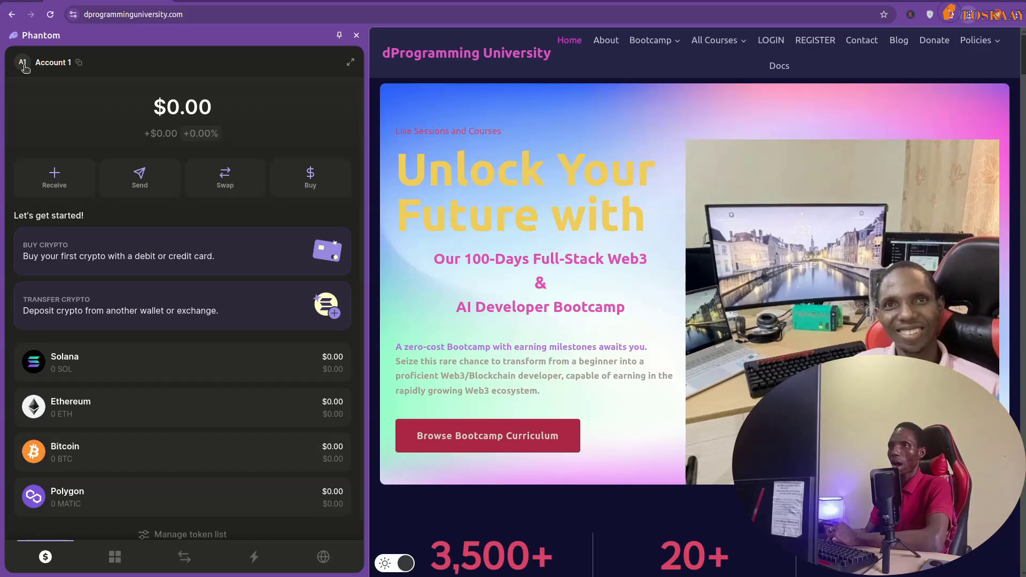
- Check Active Networks (Solana, Ethereum, Polygon, Bitcoin) in settings, then return to the Settings list
{"action": "left_click", "coordinate": [24, 64]}
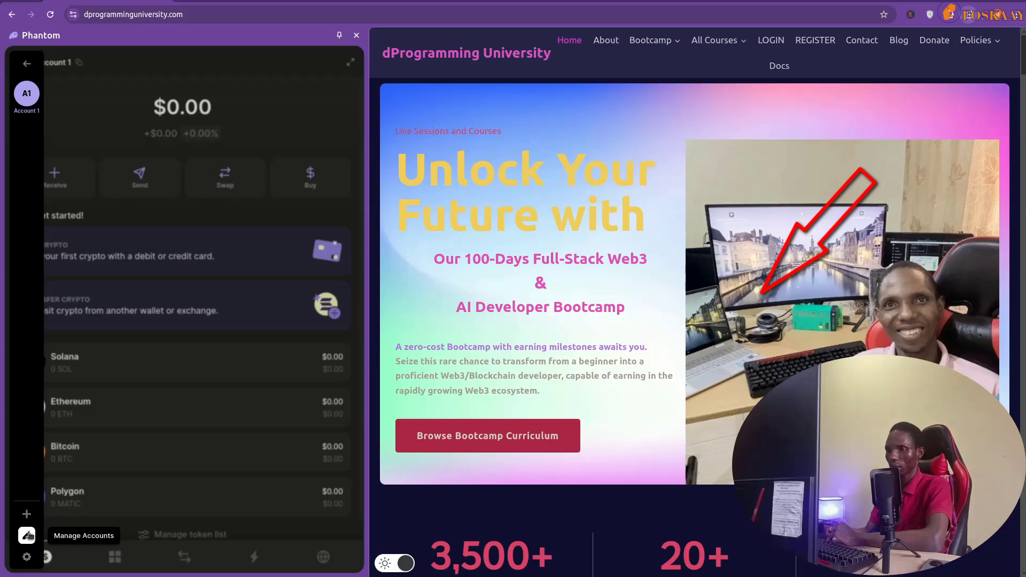
{"action": "left_click", "coordinate": [26, 558]}
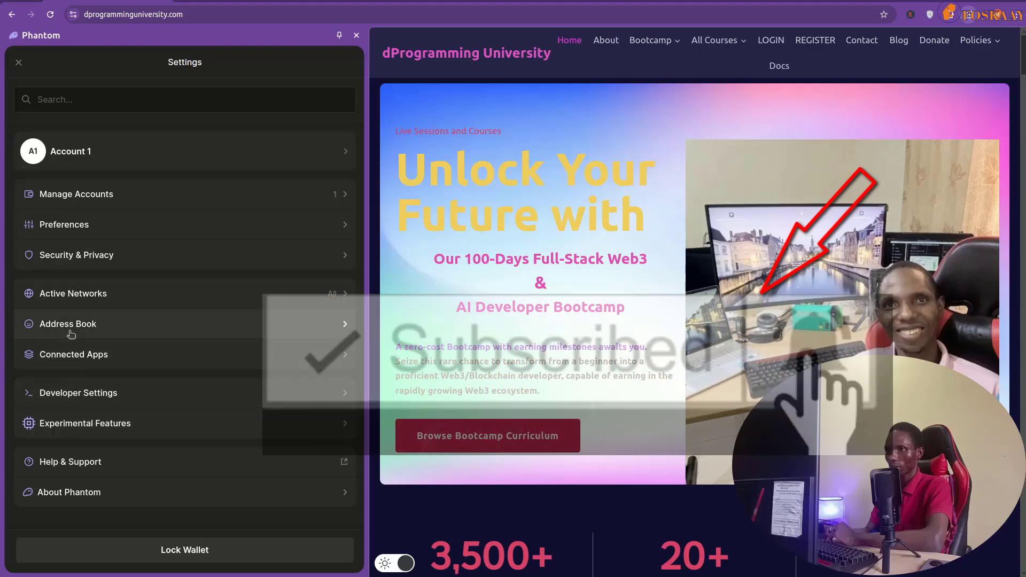
{"action": "left_click", "coordinate": [72, 295]}
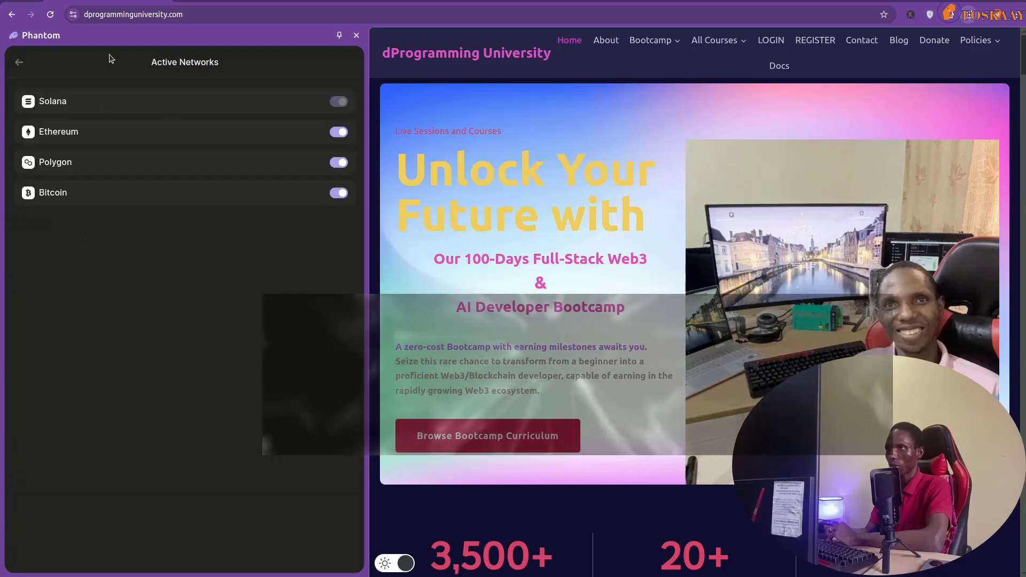
{"action": "left_click", "coordinate": [20, 64]}
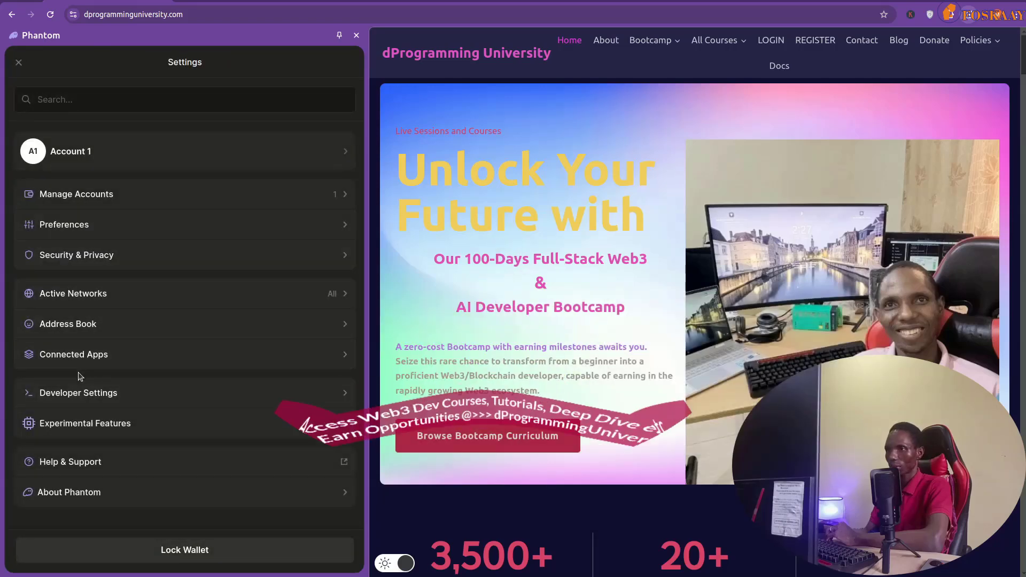
- Turn on Testnet Mode in Developer Settings and set Solana to Devnet
{"action": "left_click", "coordinate": [81, 394]}
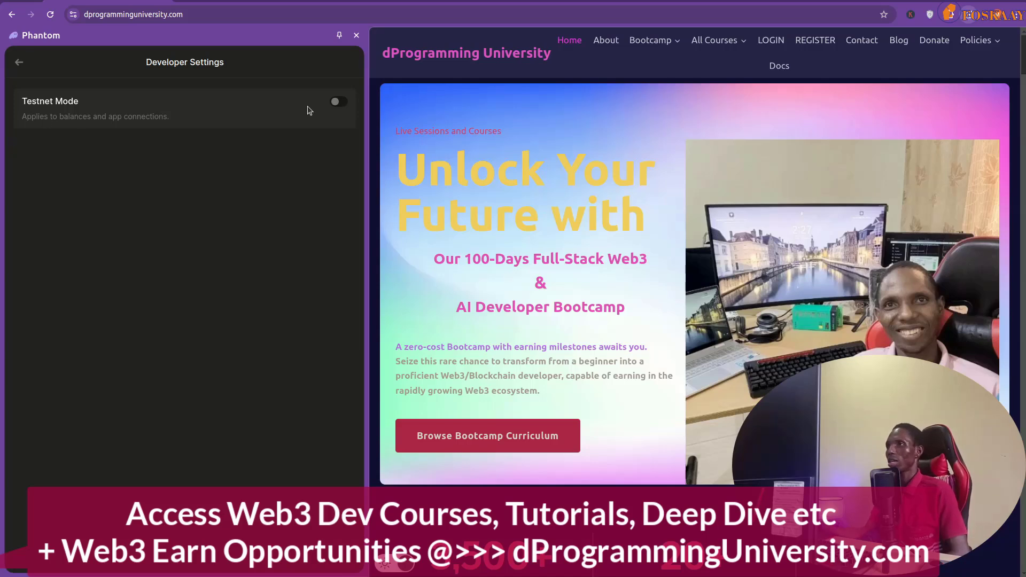
{"action": "left_click", "coordinate": [339, 102]}
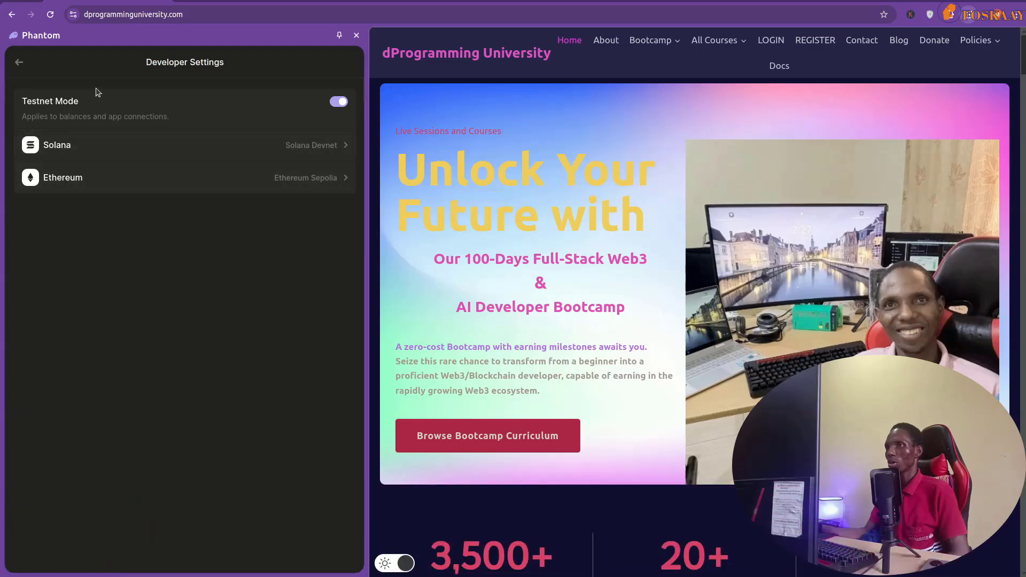
{"action": "left_click", "coordinate": [112, 160]}
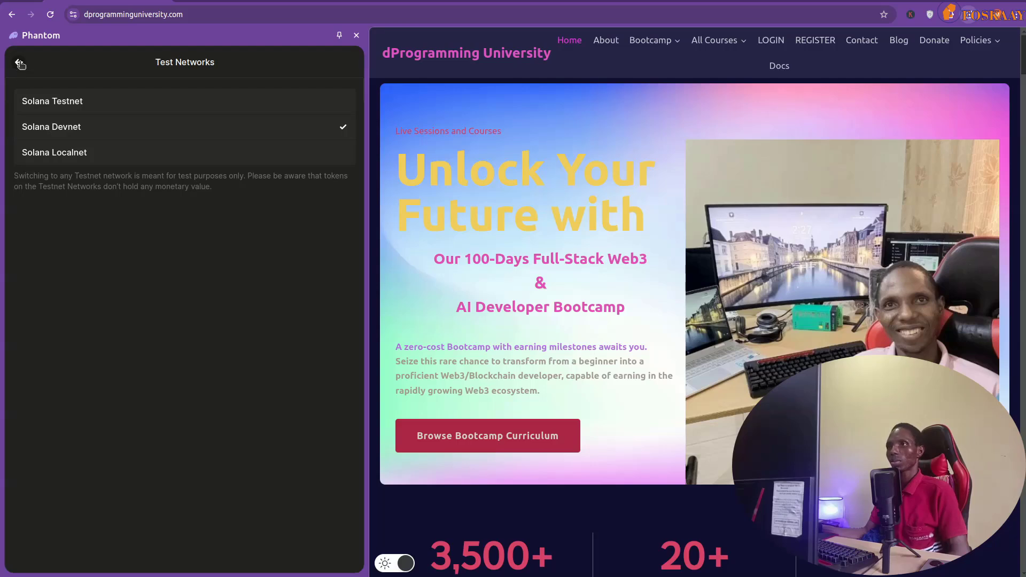
- Return to the wallet home and briefly open and close the account sidebar
{"action": "left_click", "coordinate": [20, 65]}
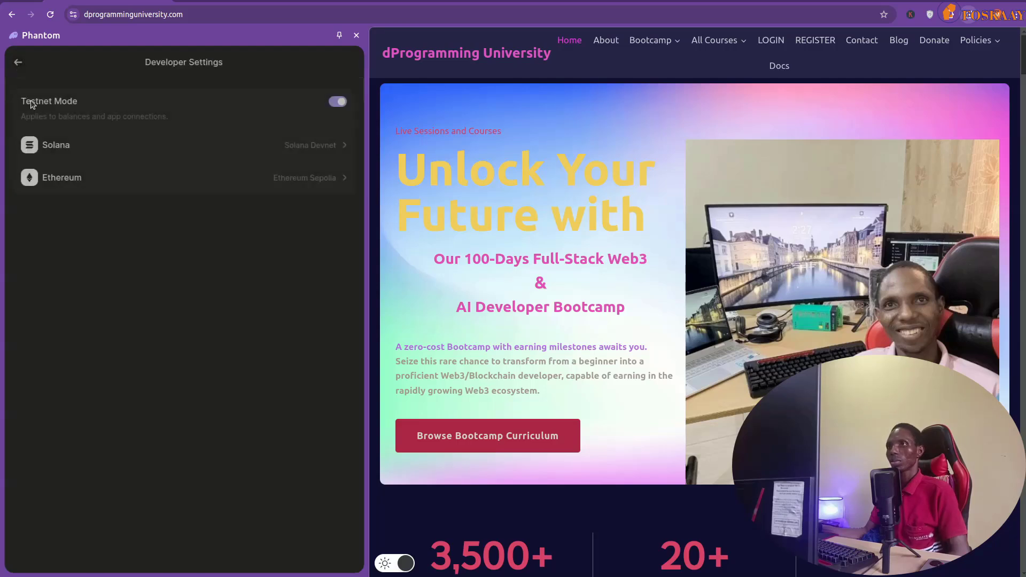
{"action": "left_click", "coordinate": [19, 64]}
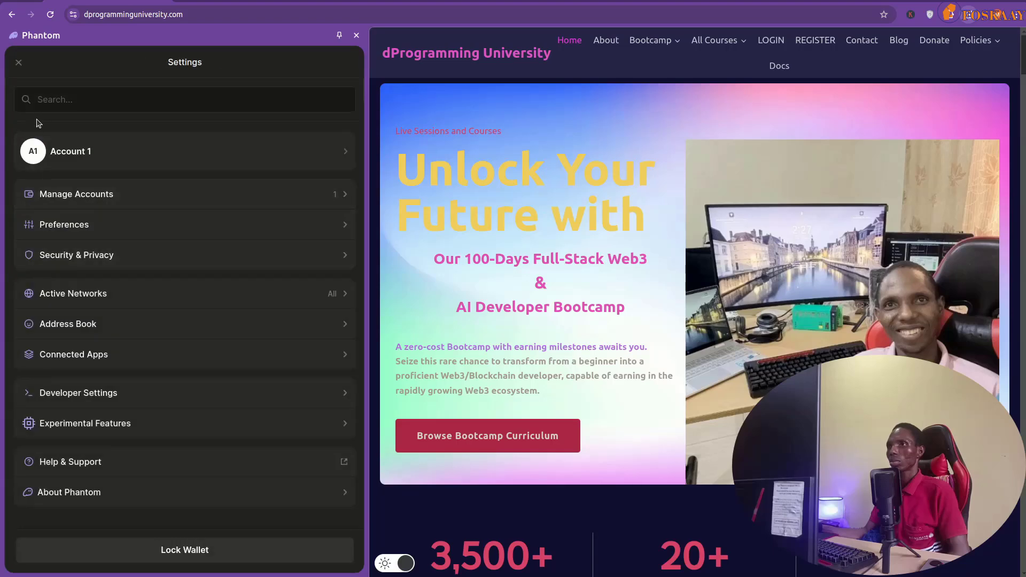
{"action": "left_click", "coordinate": [20, 64]}
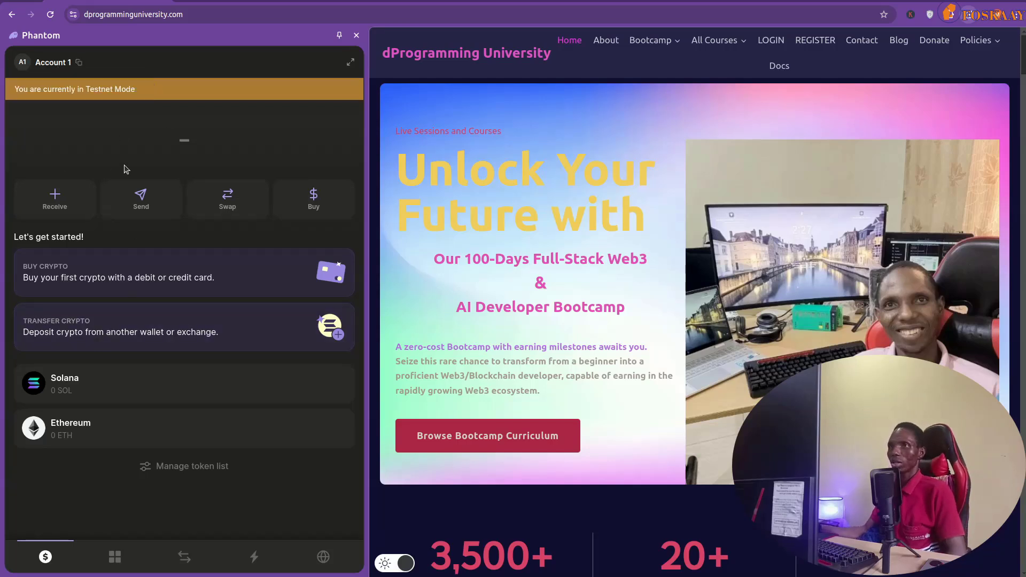
{"action": "left_click", "coordinate": [22, 65]}
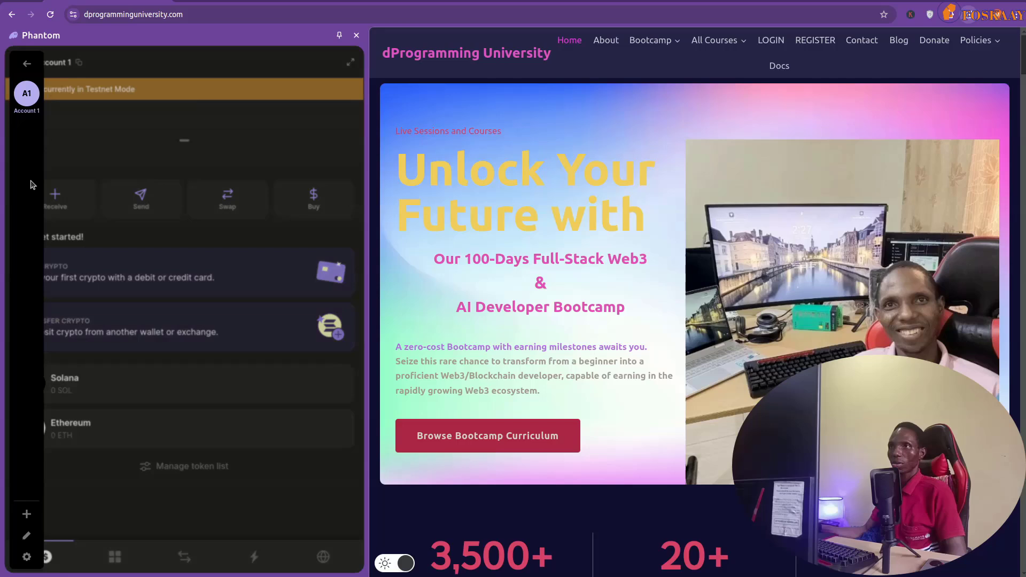
{"action": "left_click", "coordinate": [88, 154]}
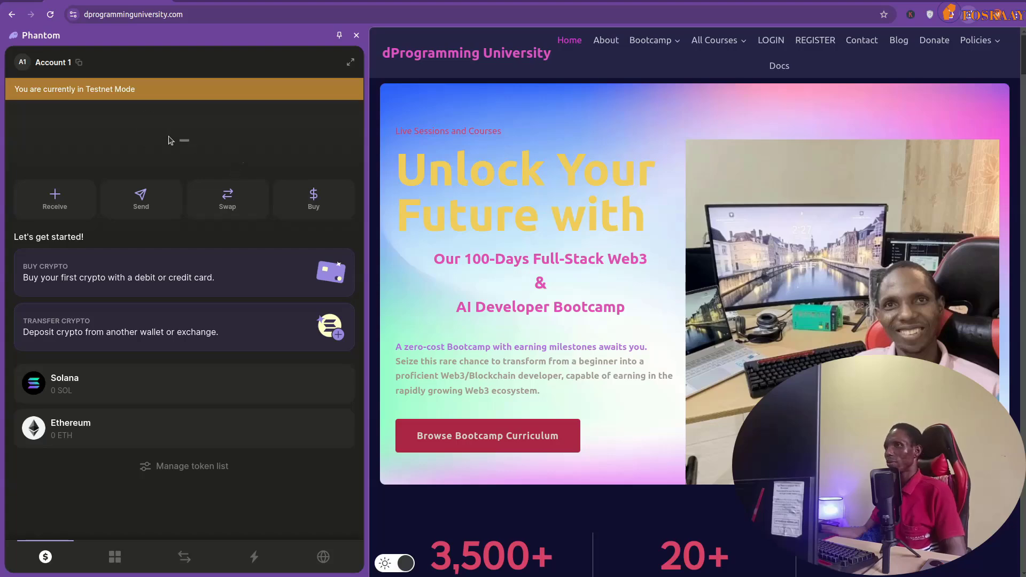
- Load faucet.solana.com in a new tab and select its Wallet Address field
{"action": "key", "text": "ctrl+t"}
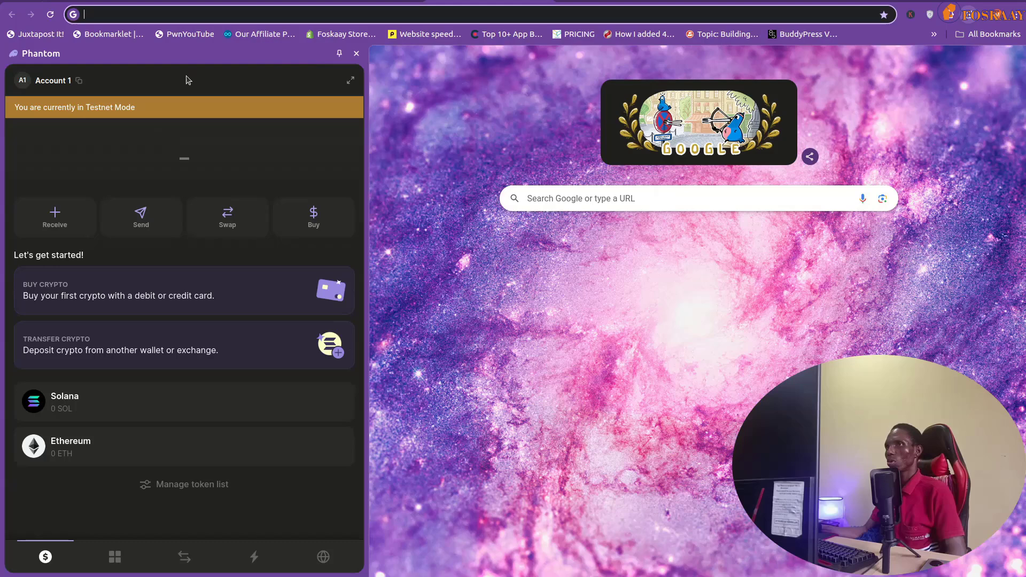
{"action": "type", "text": "fau"}
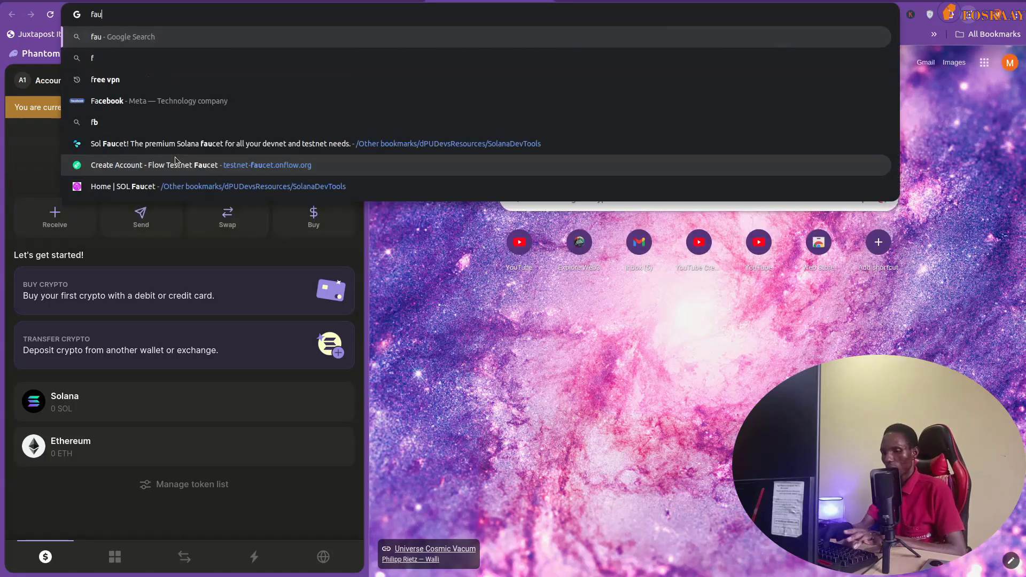
{"action": "type", "text": "cet"}
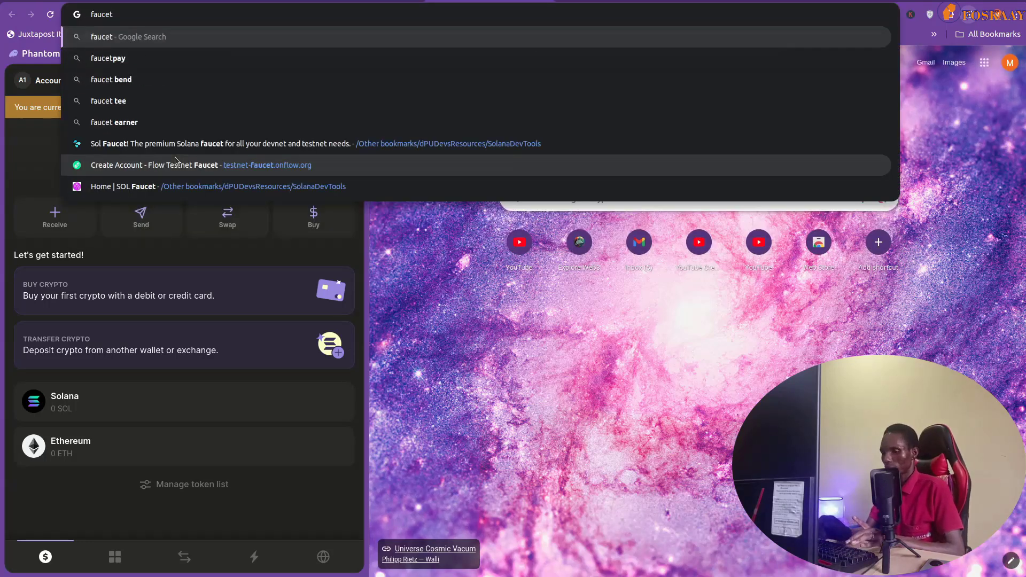
{"action": "type", "text": ".solana."}
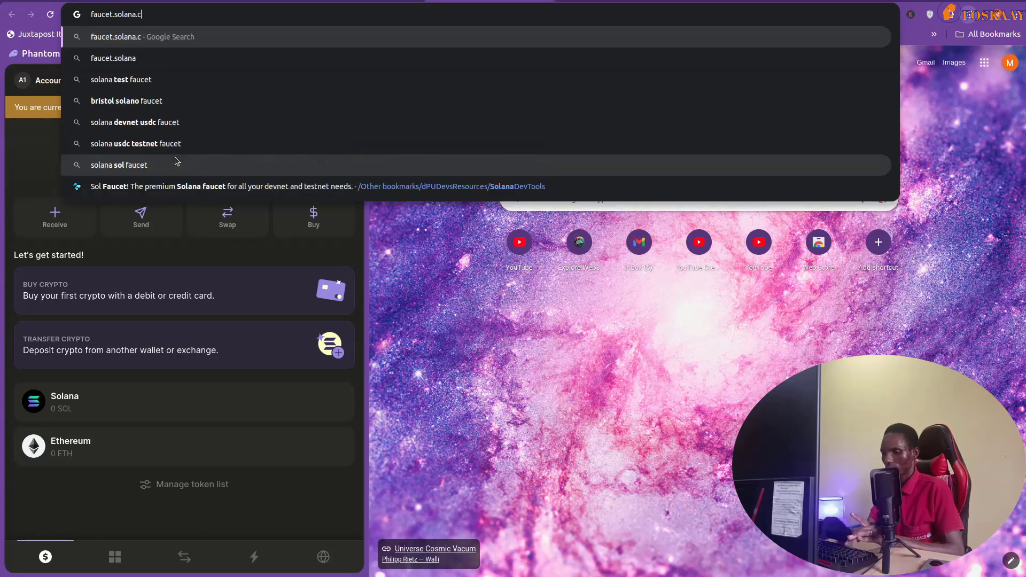
{"action": "type", "text": "com"}
{"action": "key", "text": "Return"}
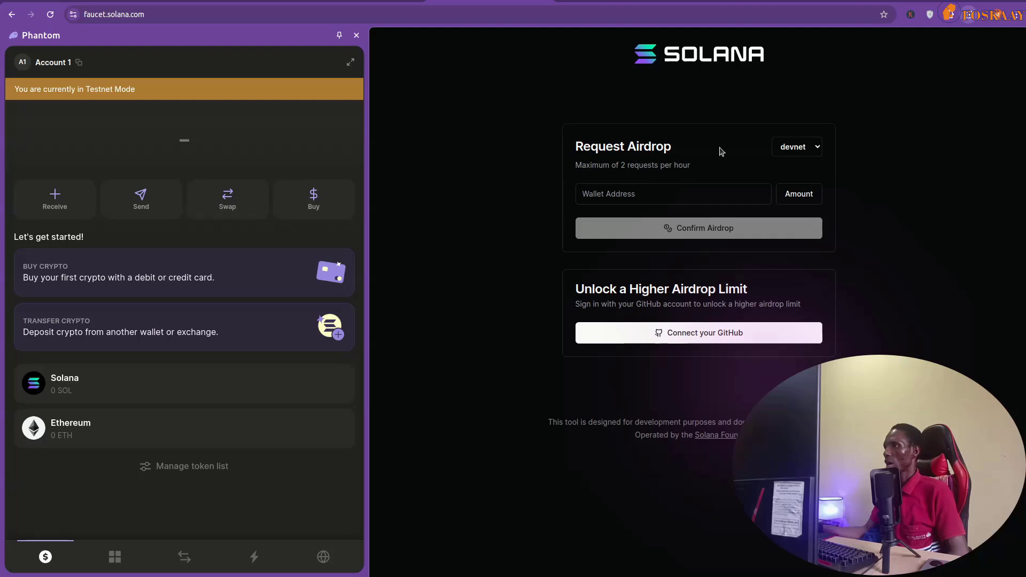
{"action": "left_click", "coordinate": [638, 193]}
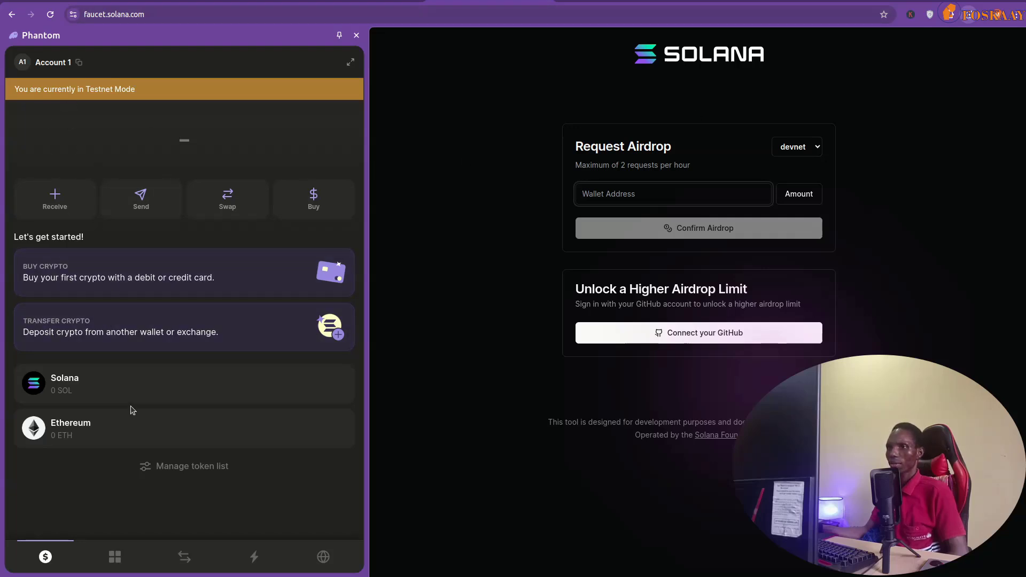
- Copy Account 1's Solana receive address and paste it into the faucet's Wallet Address field
{"action": "left_click", "coordinate": [136, 386]}
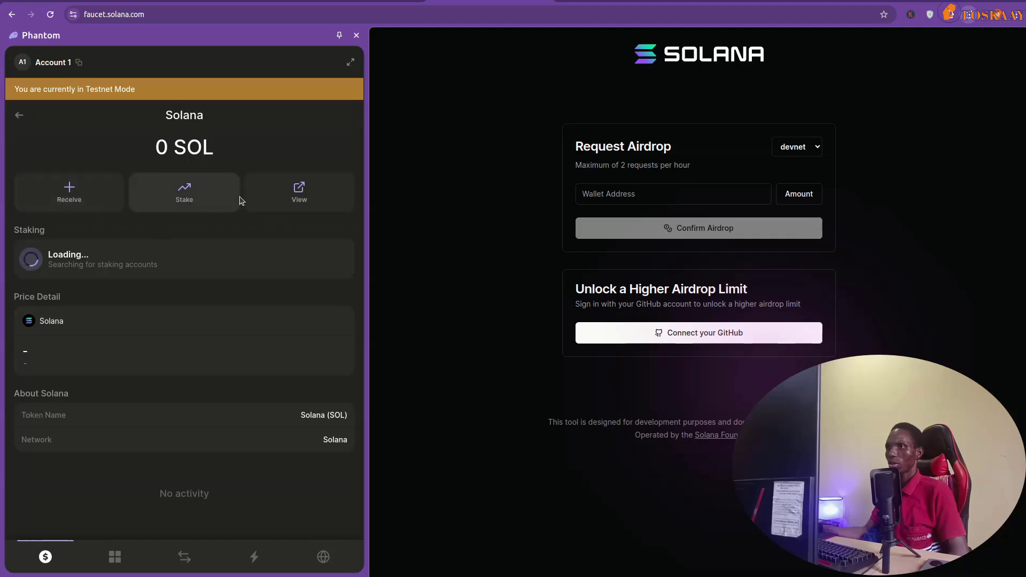
{"action": "left_click", "coordinate": [67, 195]}
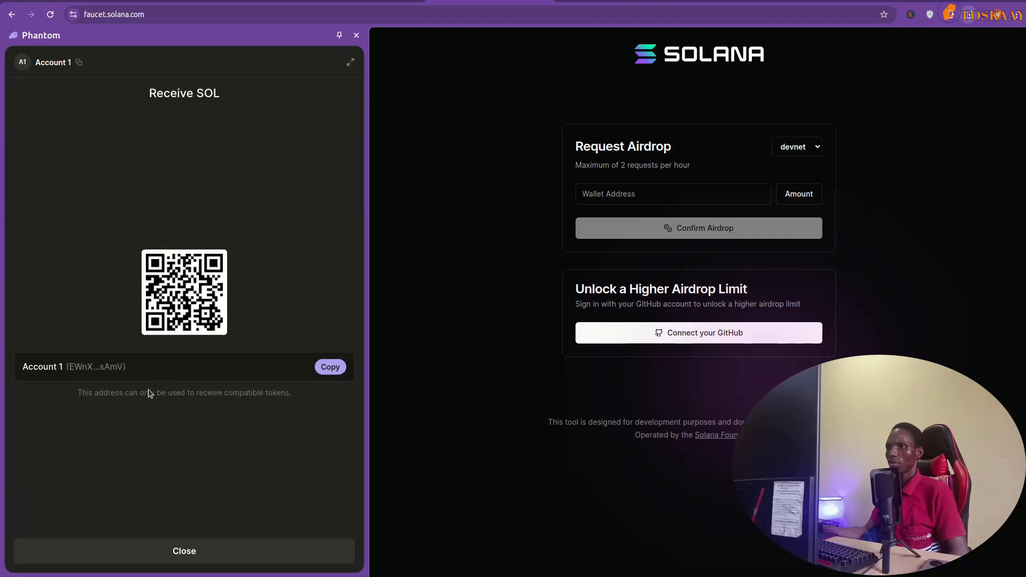
{"action": "left_click", "coordinate": [328, 367]}
{"action": "left_click", "coordinate": [631, 196]}
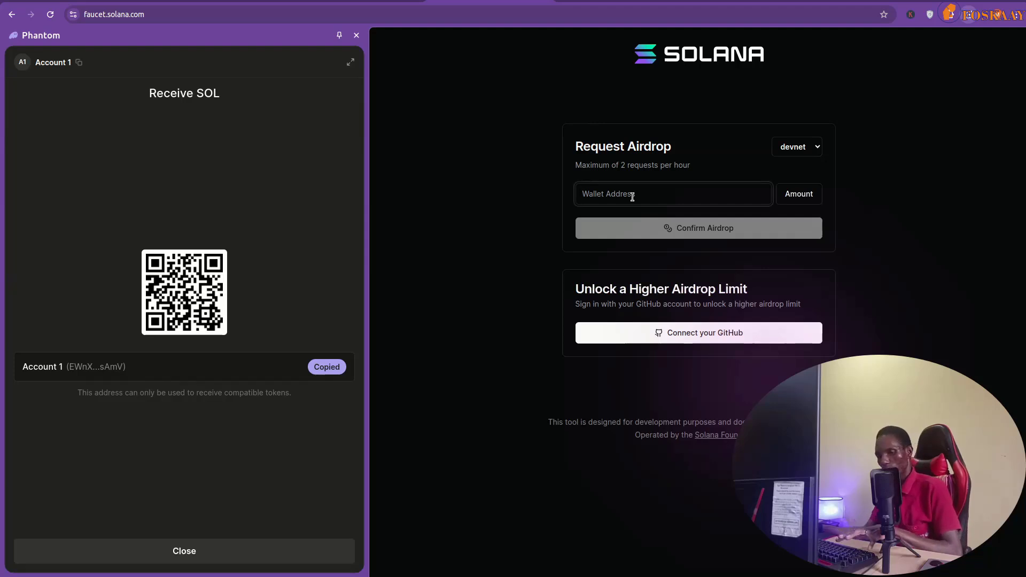
{"action": "key", "text": "ctrl+v"}
{"action": "left_click", "coordinate": [537, 219]}
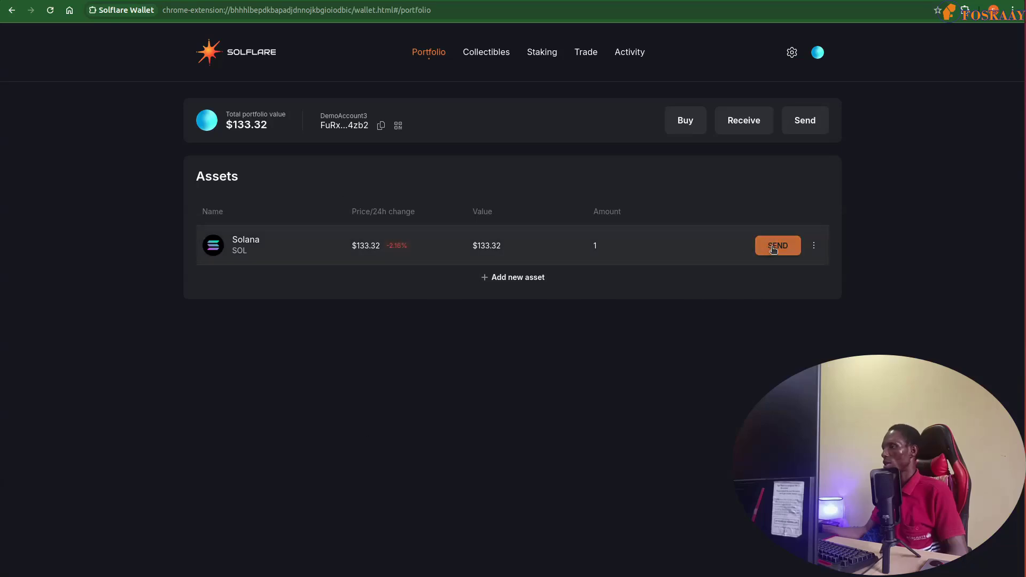
- Send 0.1 SOL from Solflare to the pasted Phantom address and confirm the transfer
{"action": "left_click", "coordinate": [773, 250]}
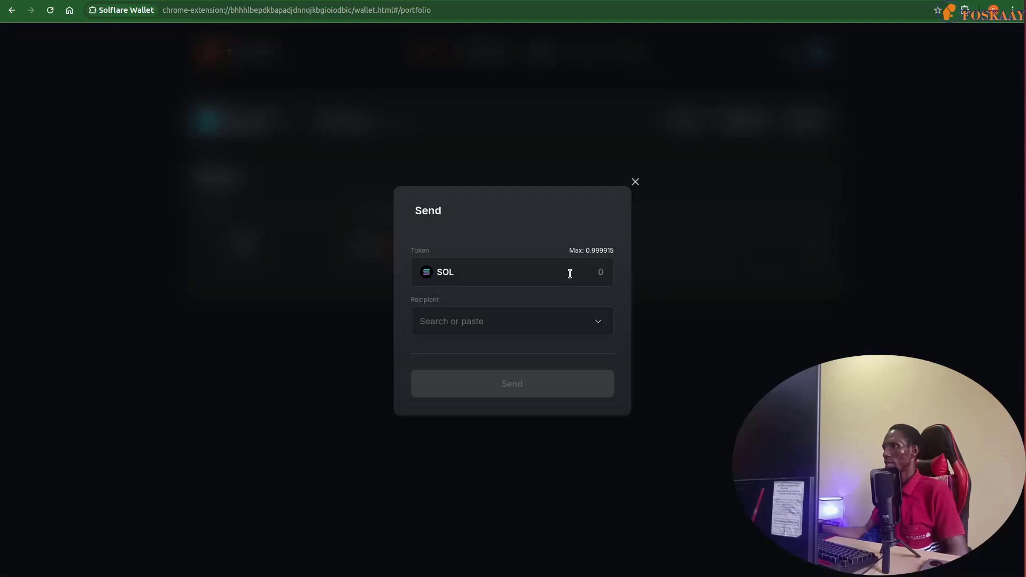
{"action": "left_click", "coordinate": [591, 270]}
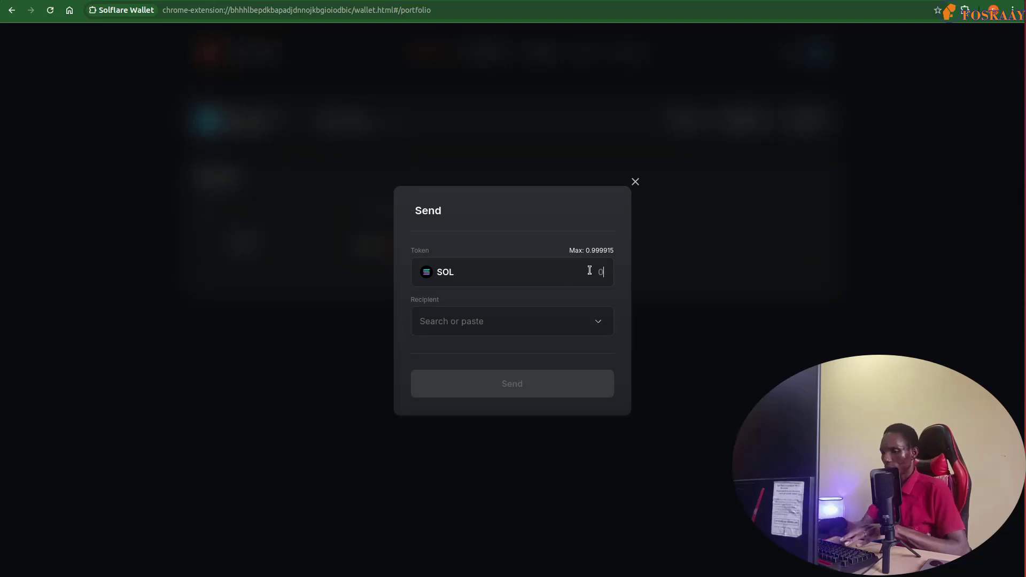
{"action": "type", "text": "0.1"}
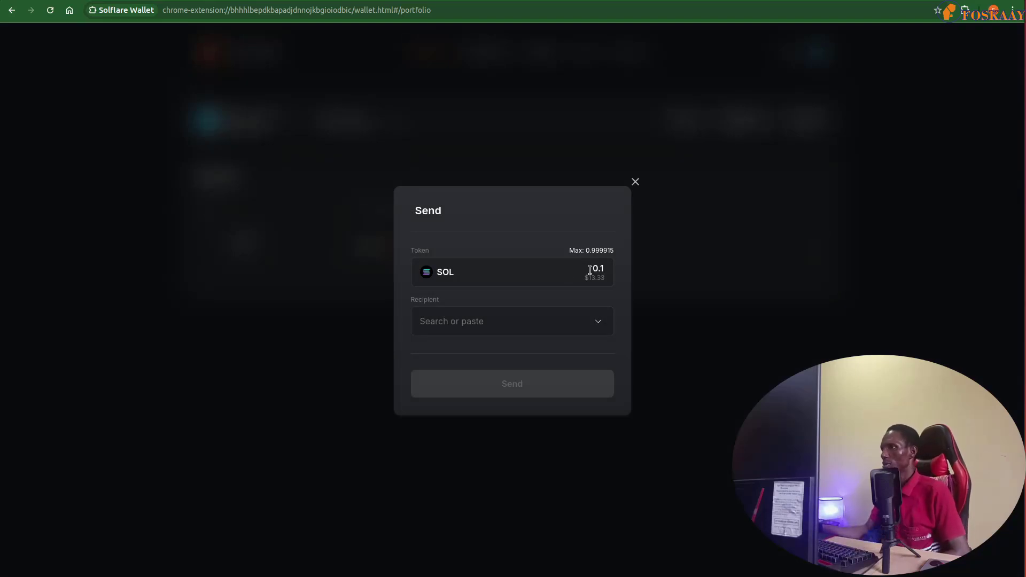
{"action": "left_click", "coordinate": [554, 322]}
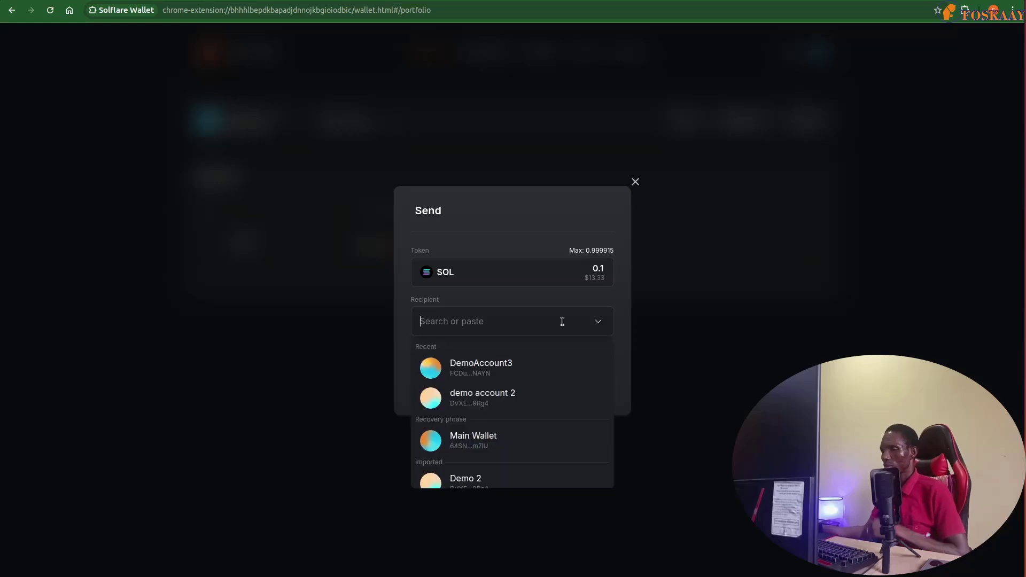
{"action": "key", "text": "ctrl+v"}
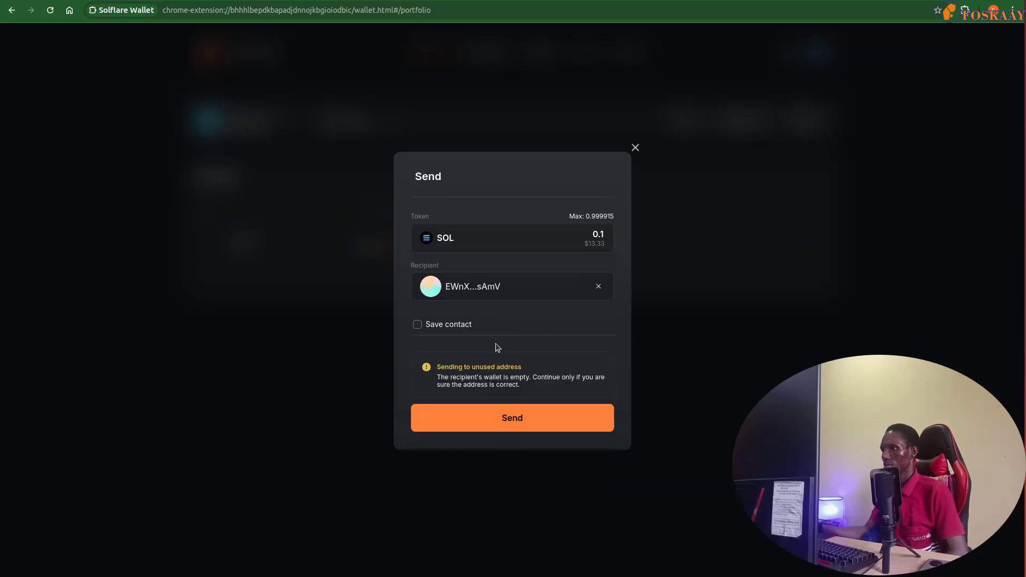
{"action": "left_click", "coordinate": [508, 418]}
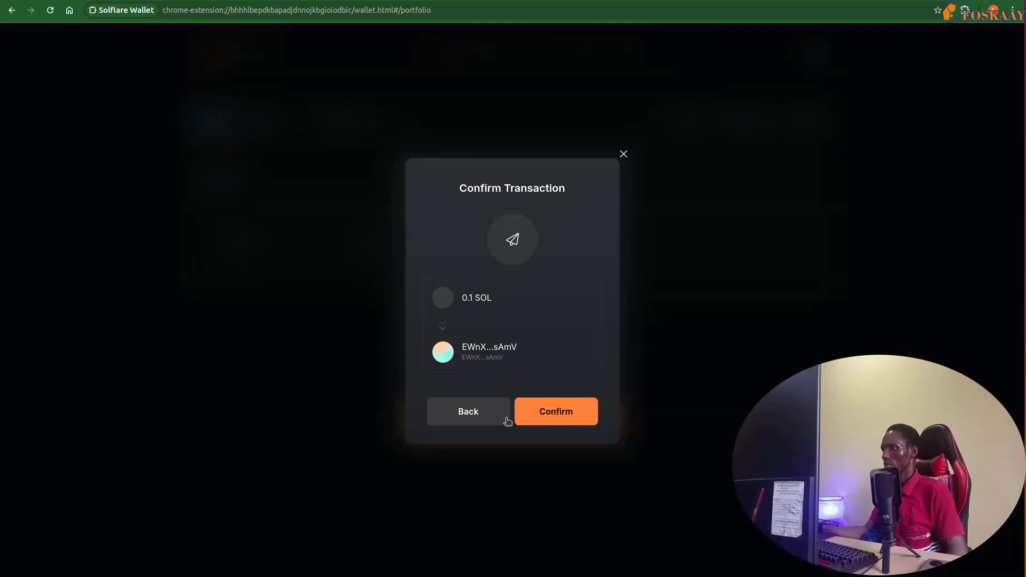
{"action": "left_click", "coordinate": [568, 415]}
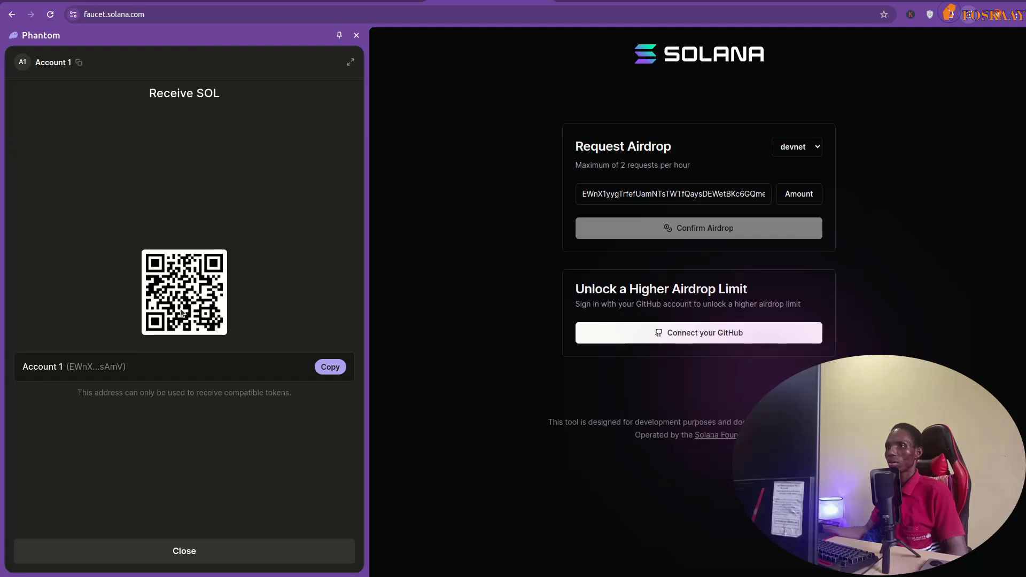
- Confirm Account 1 received the 0.1 SOL, then view the wallet's recent activity
{"action": "left_click", "coordinate": [183, 551]}
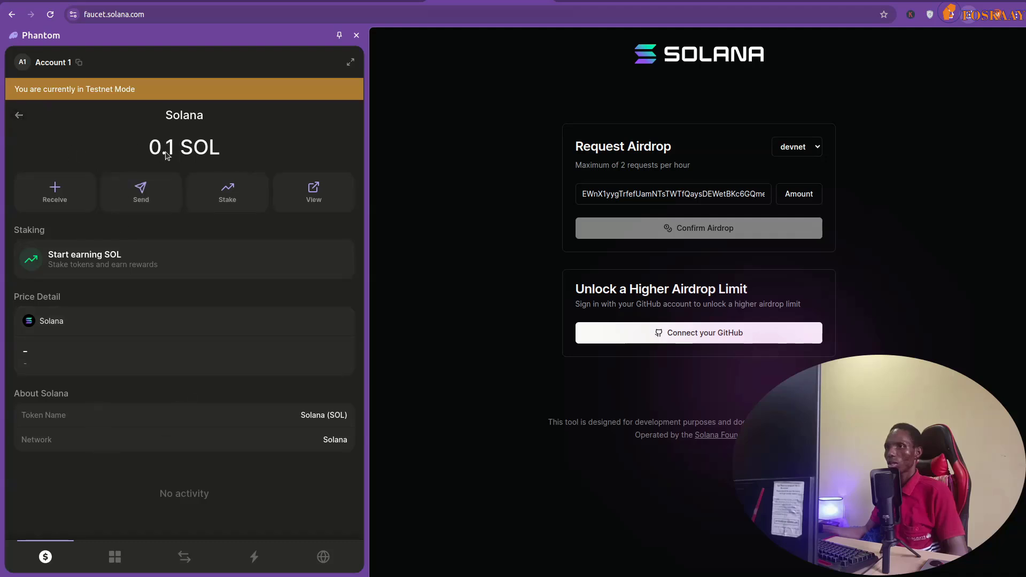
{"action": "left_click", "coordinate": [19, 115]}
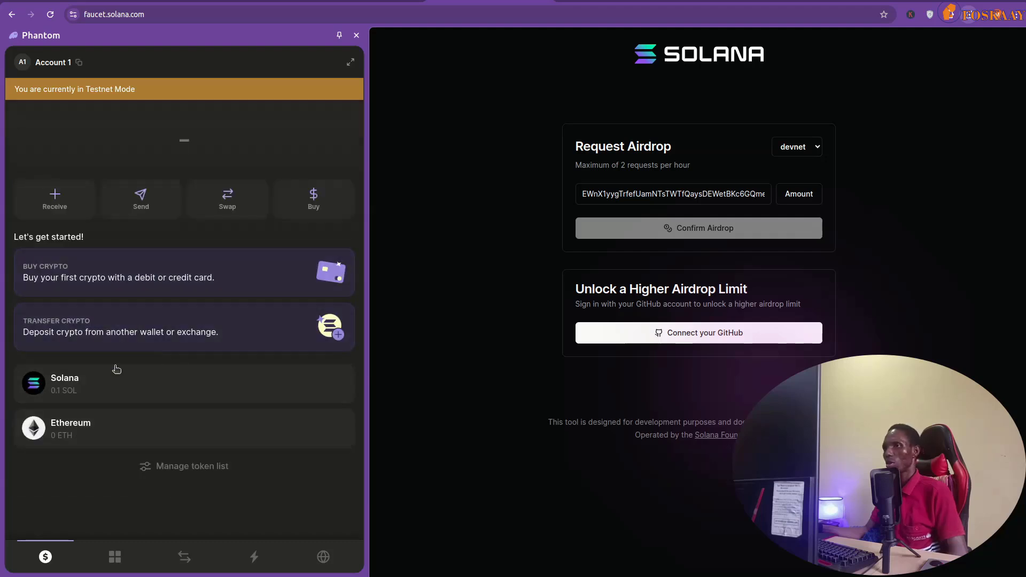
{"action": "left_click", "coordinate": [253, 558]}
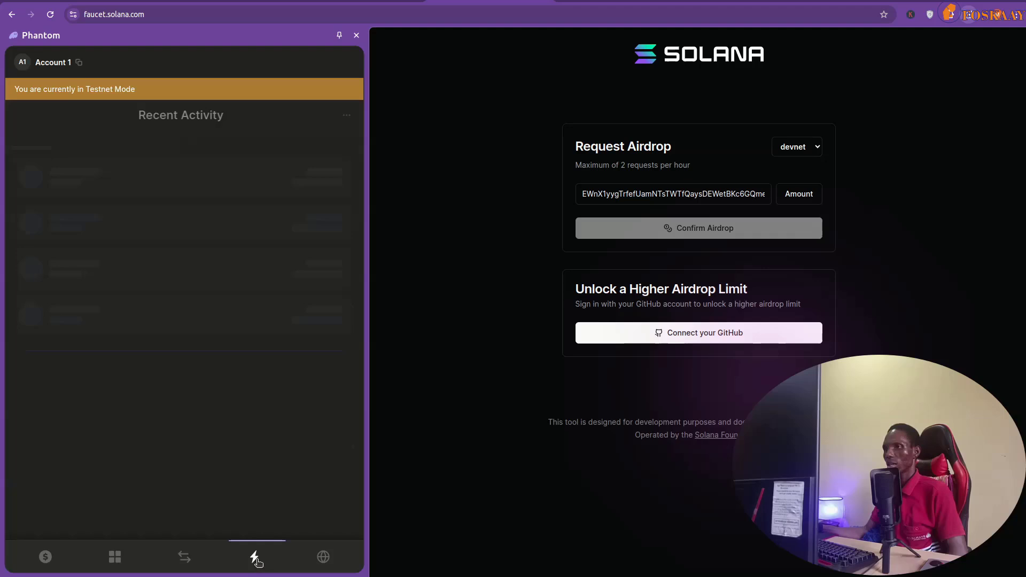
{"action": "left_click", "coordinate": [46, 559]}
{"action": "left_click", "coordinate": [253, 558]}
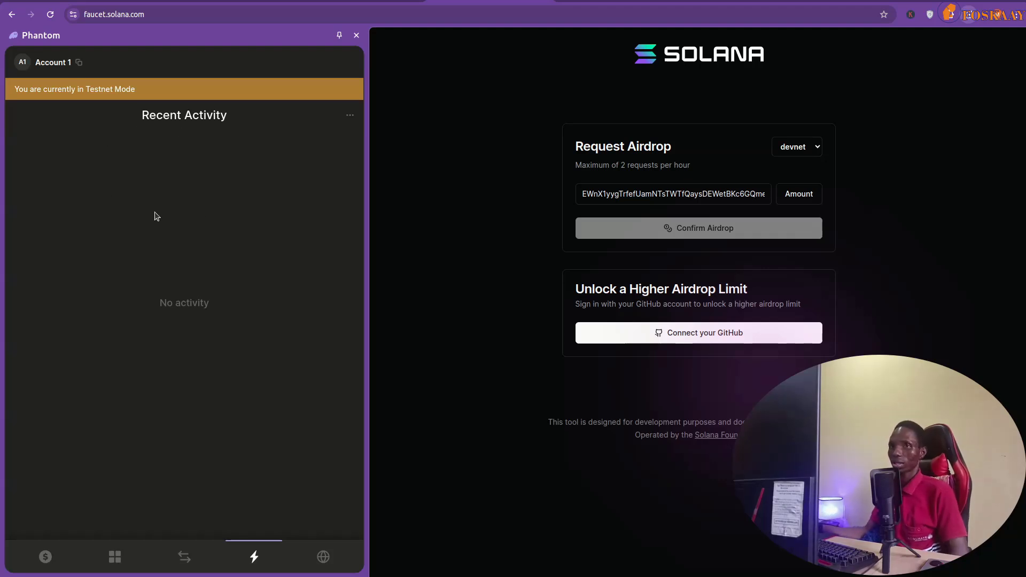
- Go to the Phantom Home tab showing Account 1's 0.1 SOL testnet balance
{"action": "left_click", "coordinate": [45, 556]}
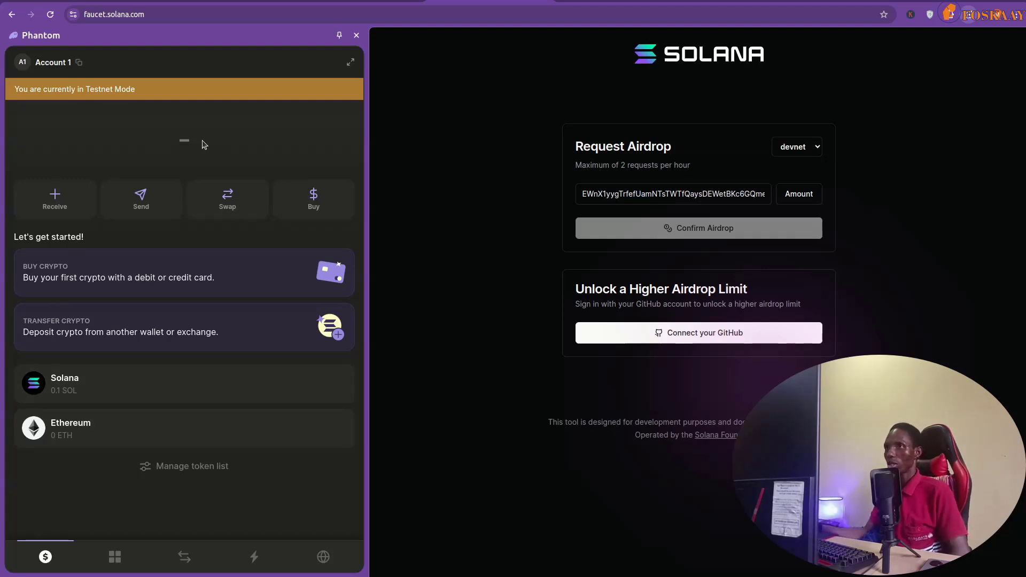
- Browse Phantom's Developer Settings and Account 1 details from the settings menu
{"action": "left_click", "coordinate": [24, 69]}
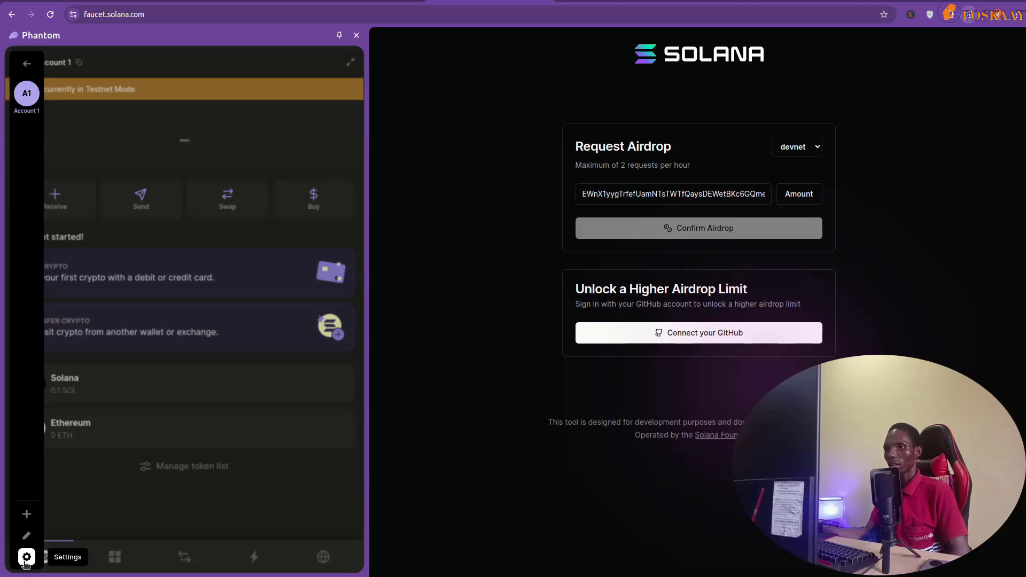
{"action": "left_click", "coordinate": [24, 554]}
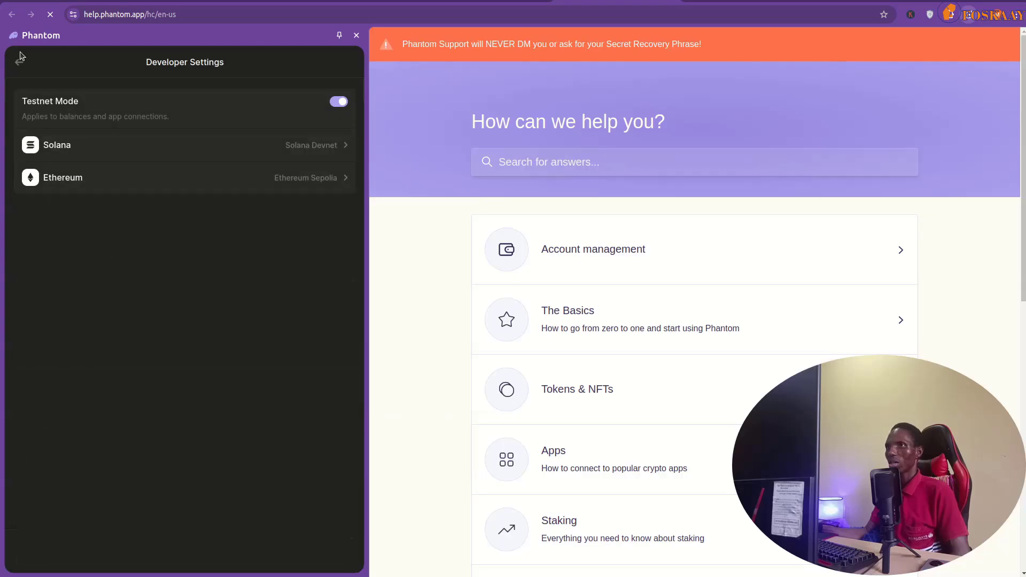
{"action": "left_click", "coordinate": [19, 62]}
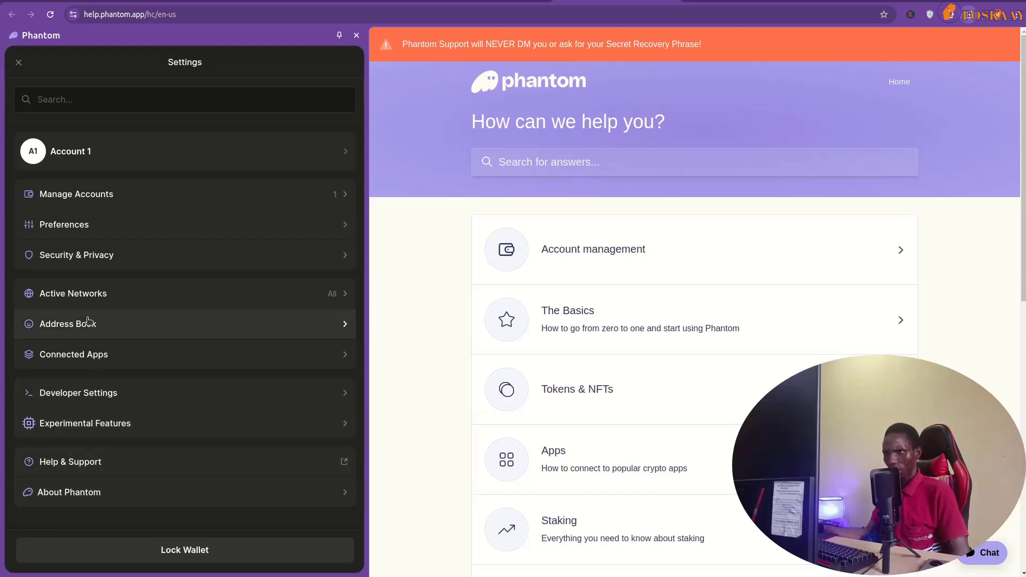
{"action": "left_click", "coordinate": [68, 152]}
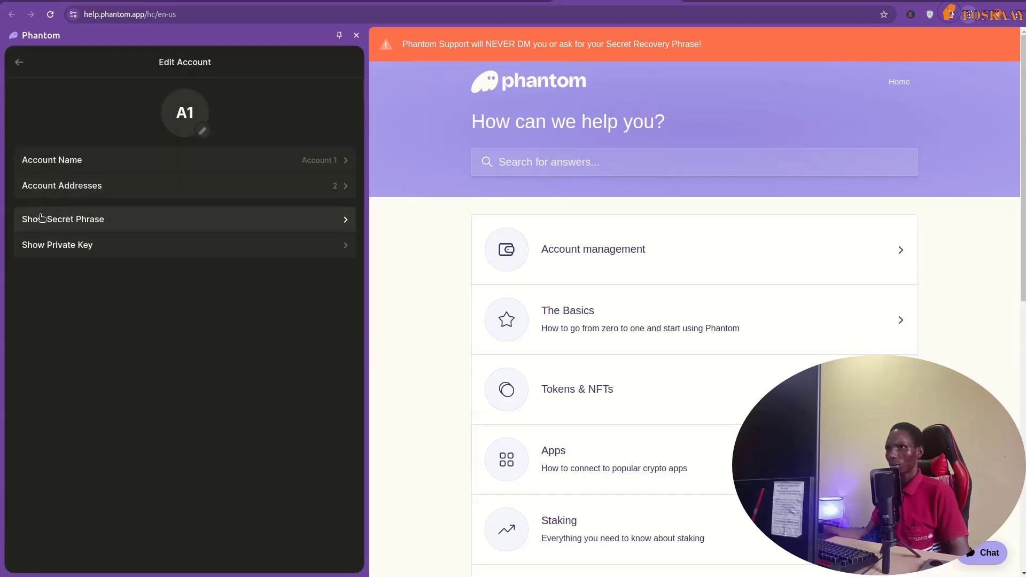
{"action": "left_click", "coordinate": [19, 65]}
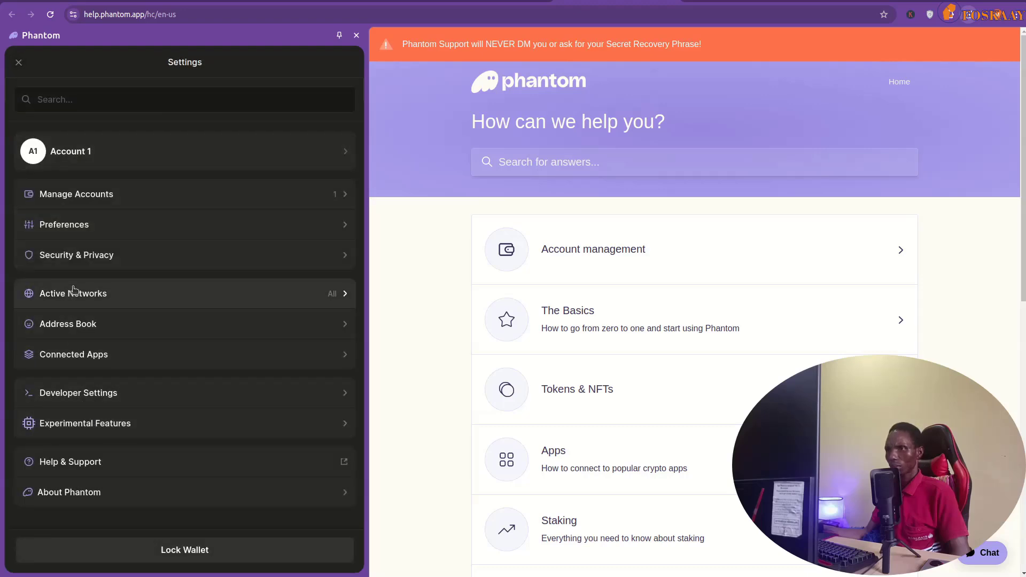
- Reset the Phantom app from Security & Privacy, then reopen it from Chrome's extensions menu
{"action": "left_click", "coordinate": [78, 255]}
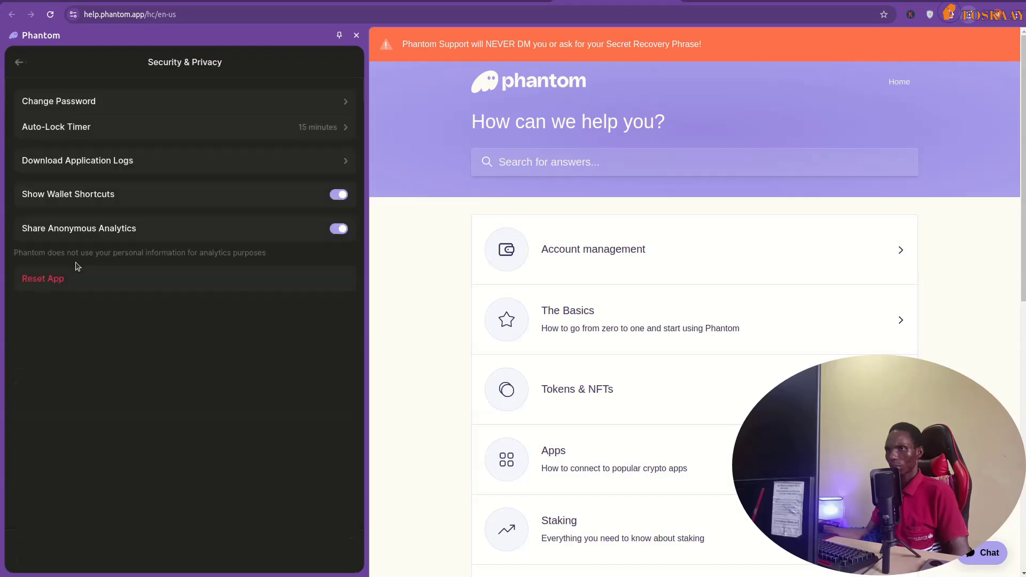
{"action": "left_click", "coordinate": [50, 281]}
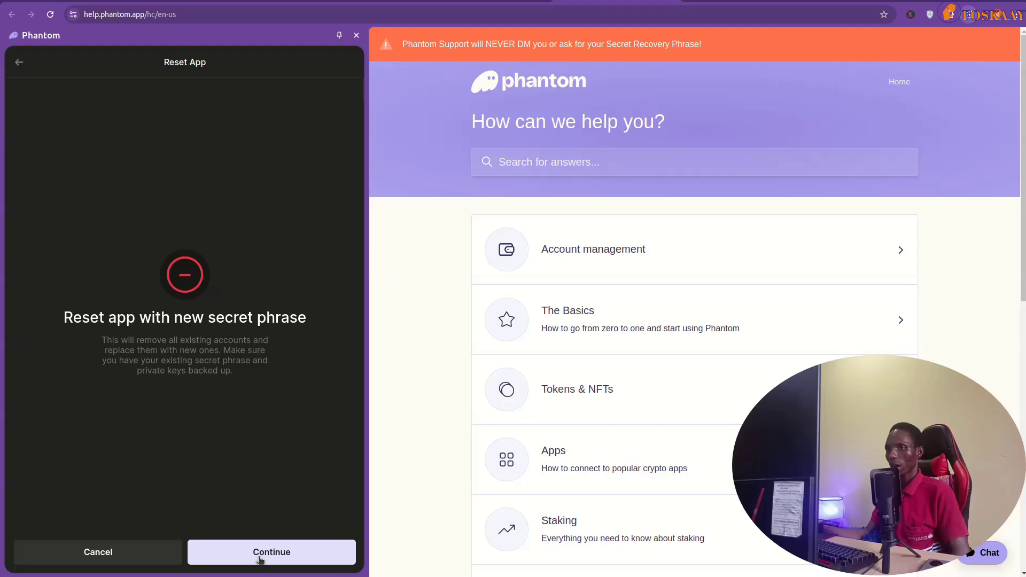
{"action": "left_click", "coordinate": [259, 559]}
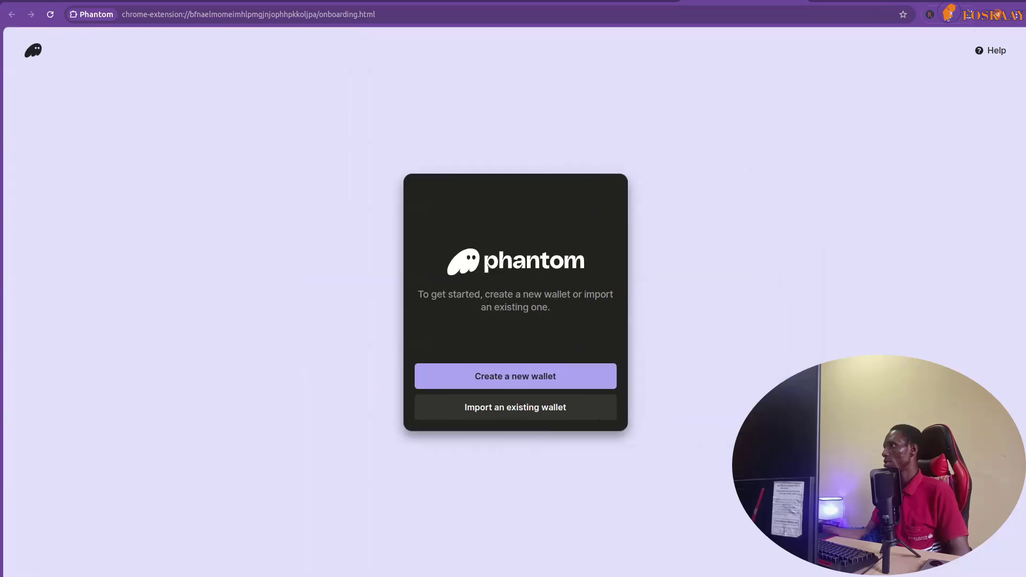
{"action": "left_click", "coordinate": [968, 15]}
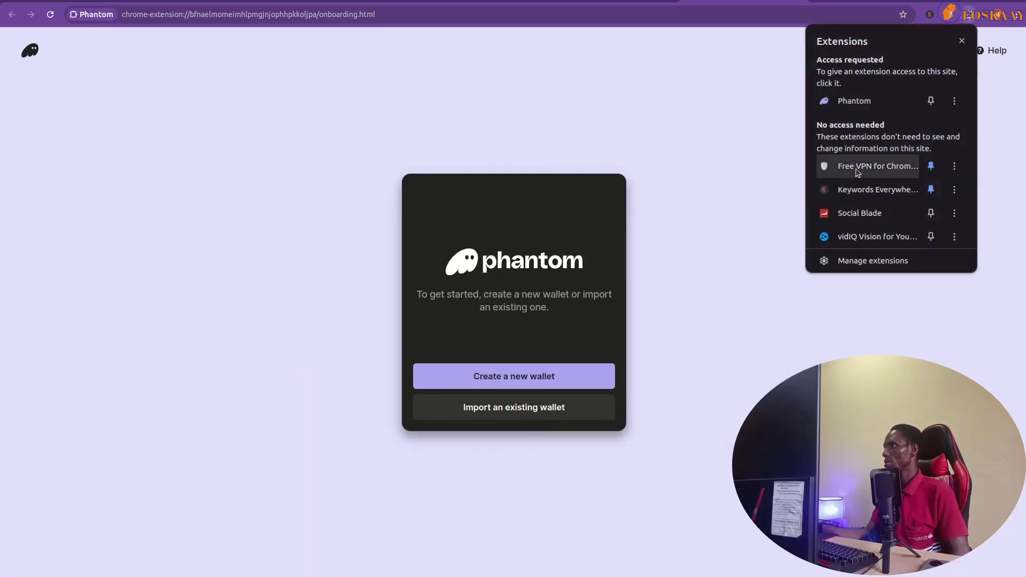
{"action": "left_click", "coordinate": [850, 101]}
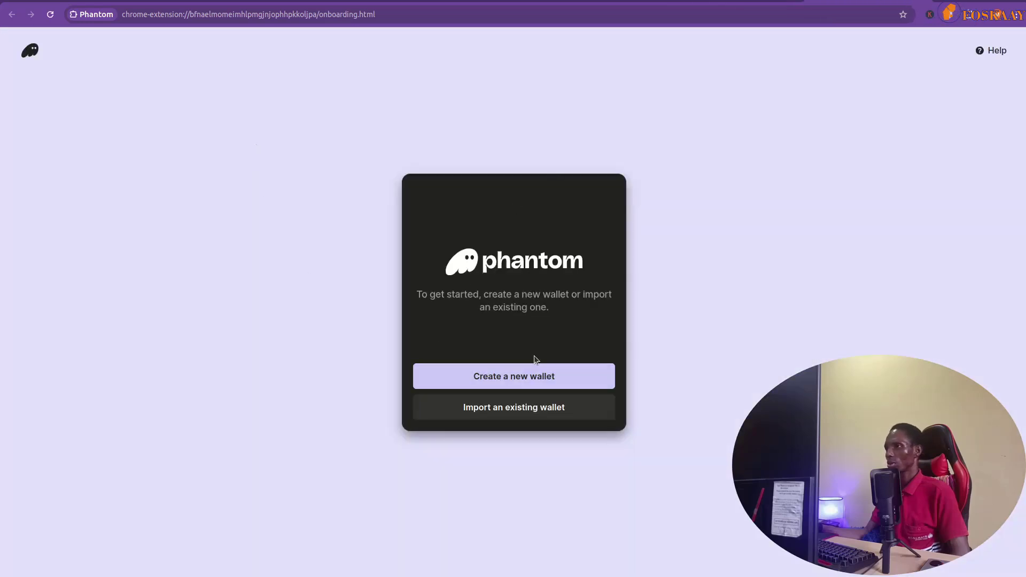